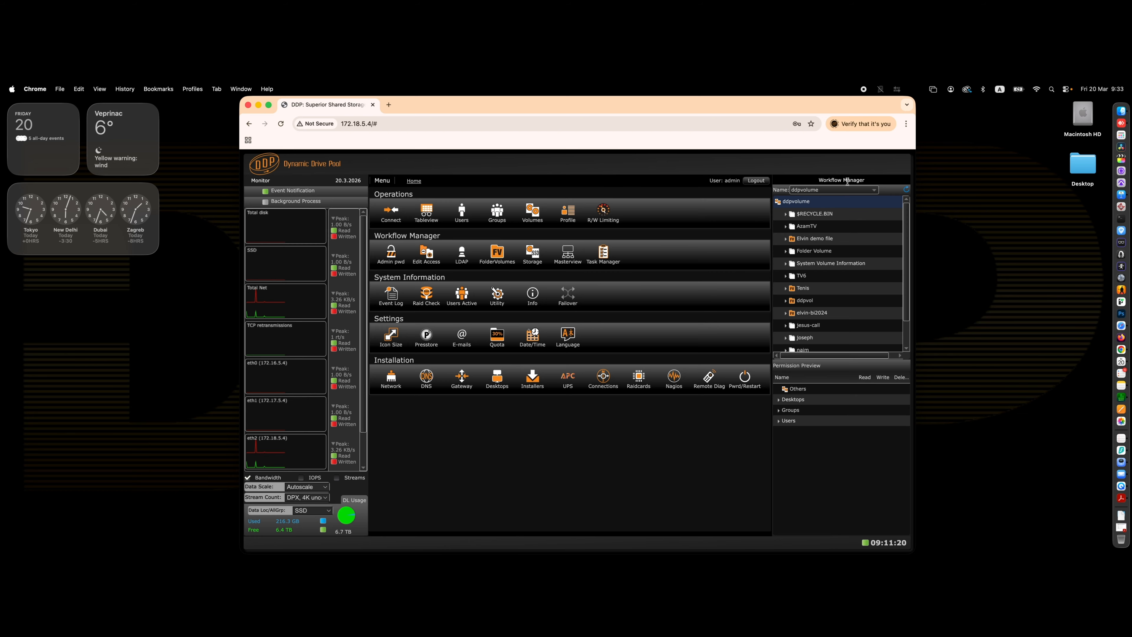
Expand the Users group in the permission preview and open the Connect page.
click(779, 420)
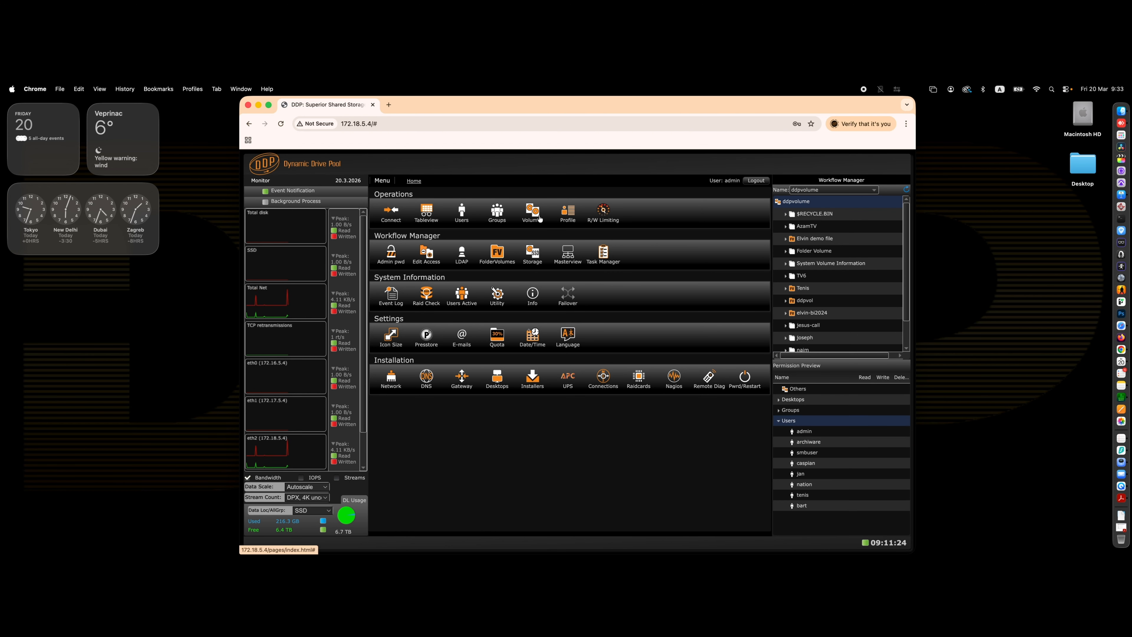
click(390, 213)
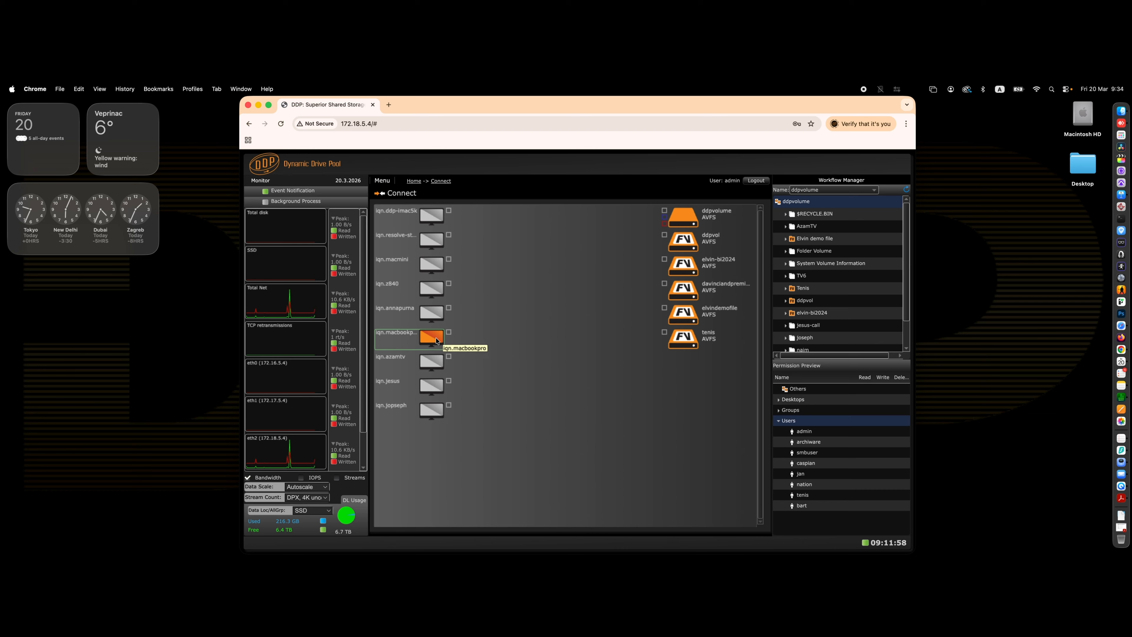
Connect the macbookpro desktop to the davinciandpremierefiles volume and disconnect it again.
drag(451, 335, 664, 286)
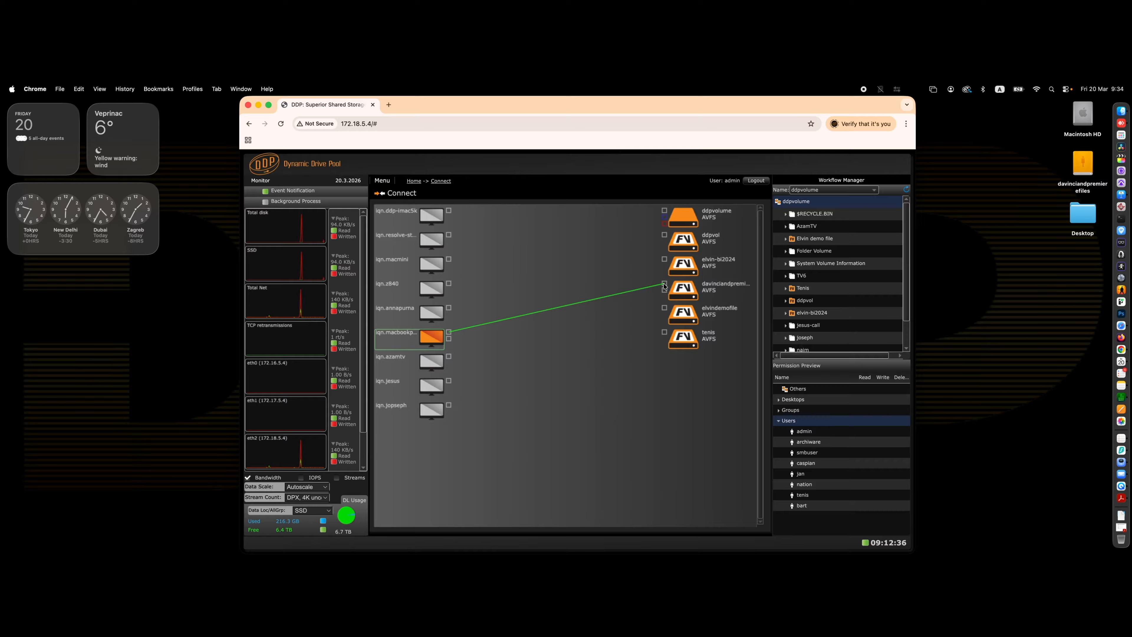
click(665, 285)
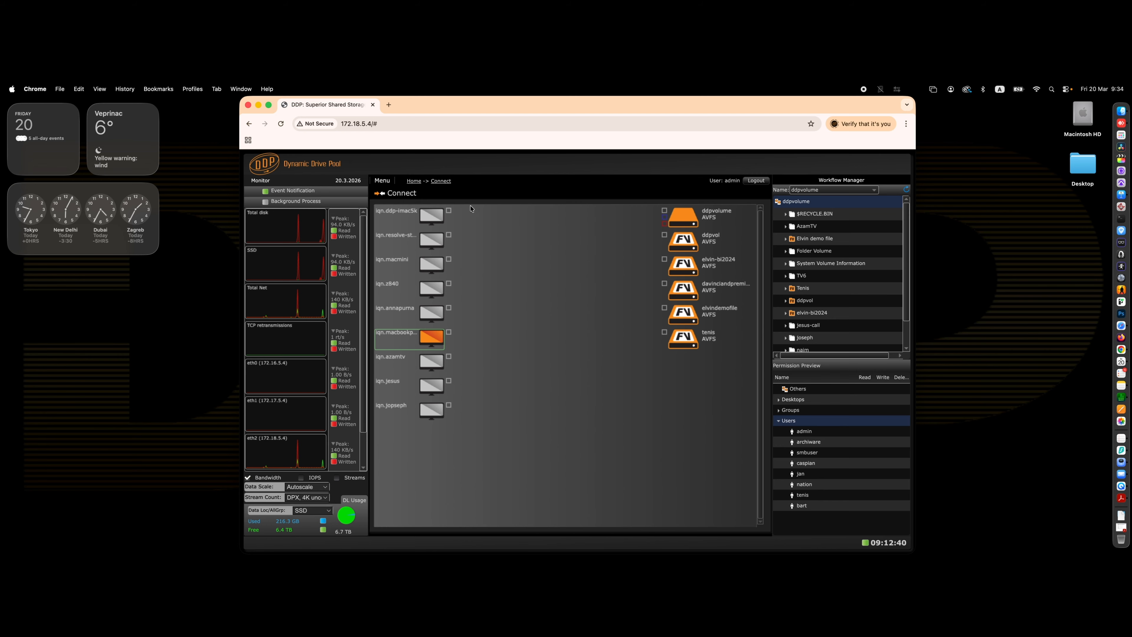
Return home and open the Tableview page through the menu.
click(414, 182)
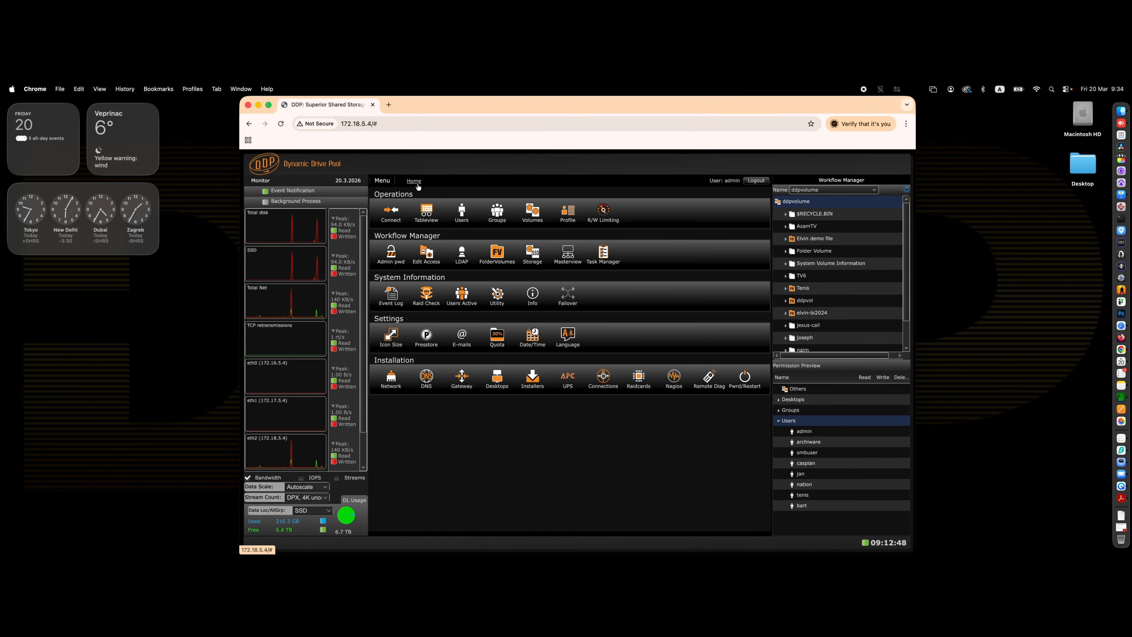
click(382, 180)
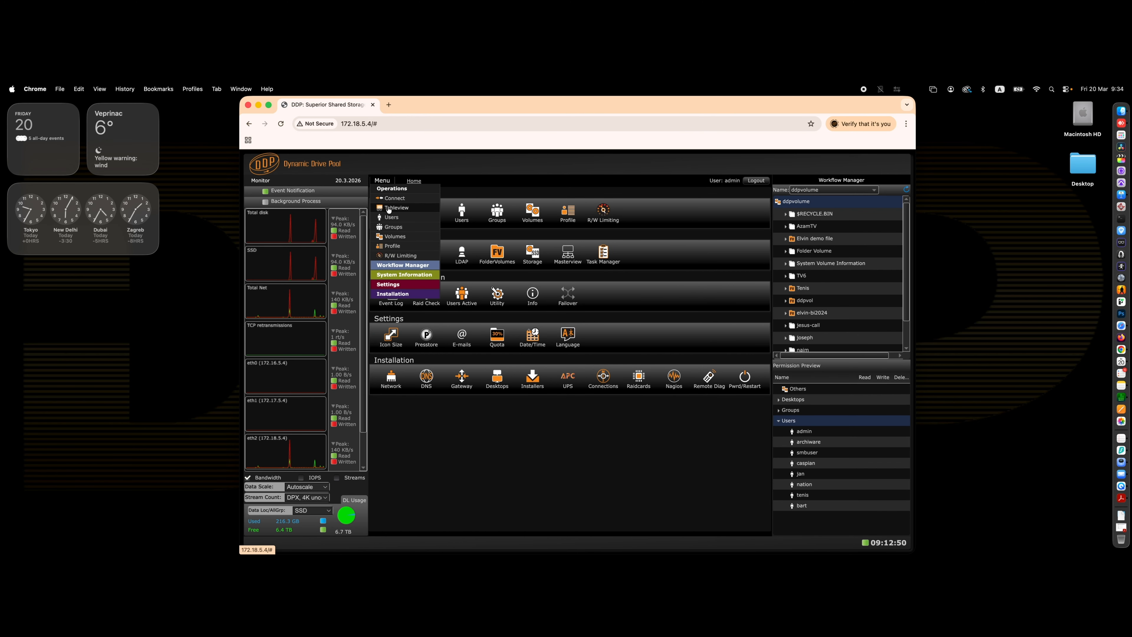
click(387, 266)
click(394, 325)
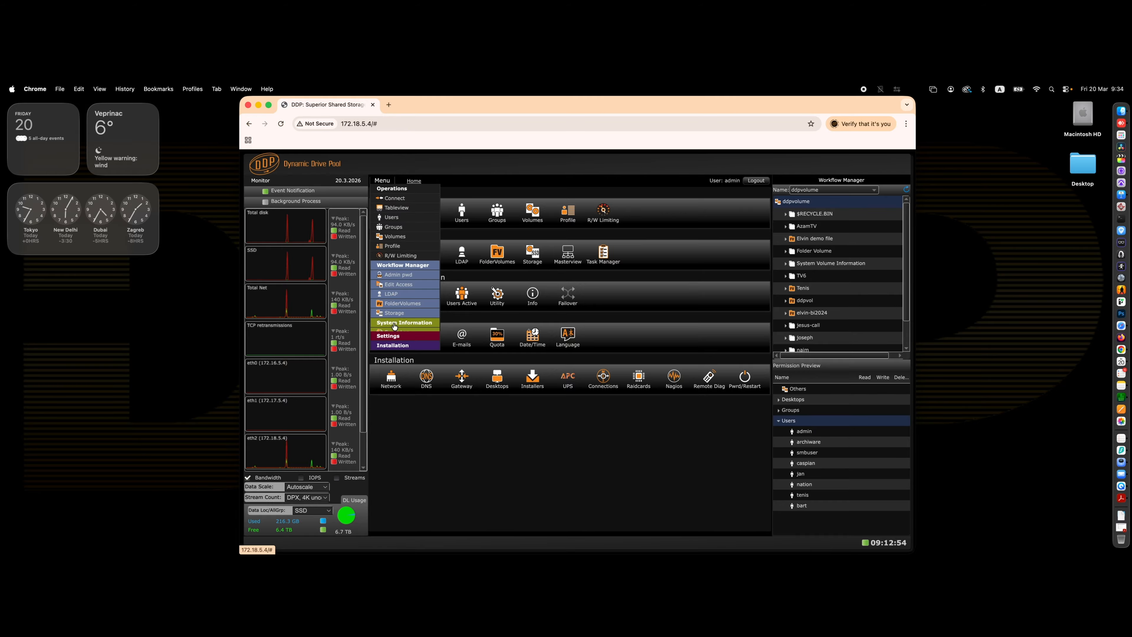
click(395, 207)
Start adding a connection, search desktops for mac, and select the macbookpro desktop.
click(474, 512)
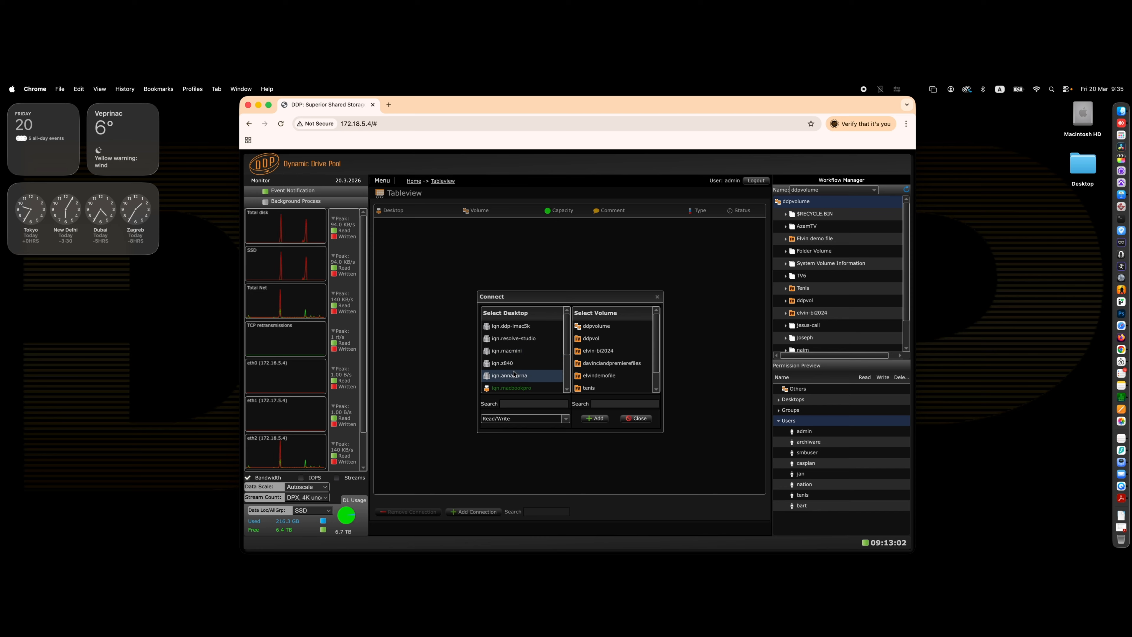
click(509, 404)
text(m)
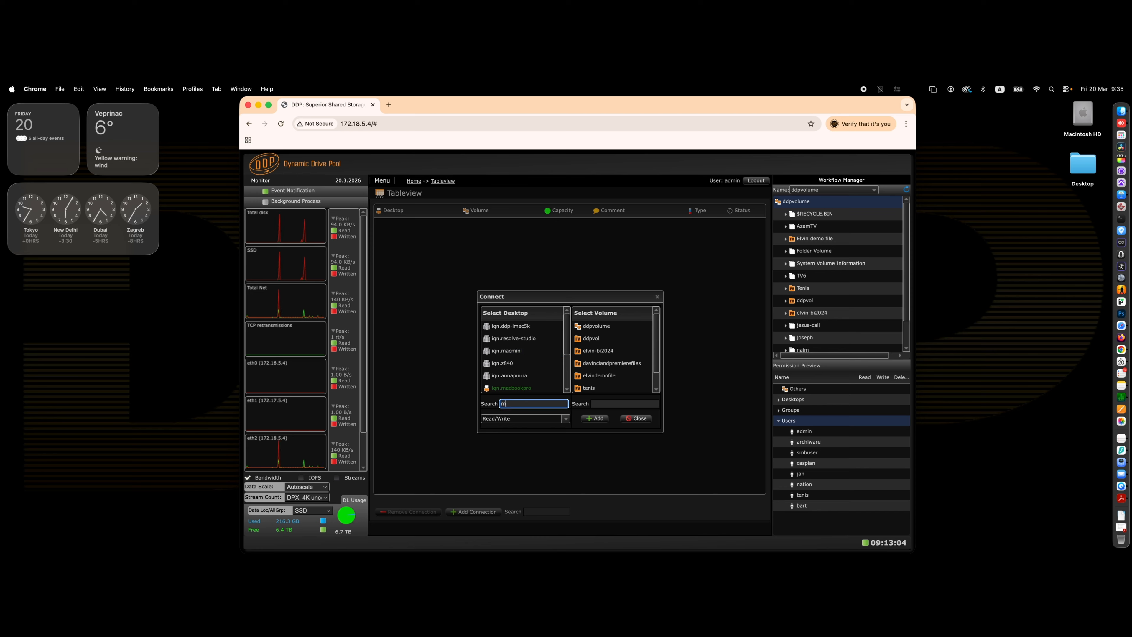
text(ac)
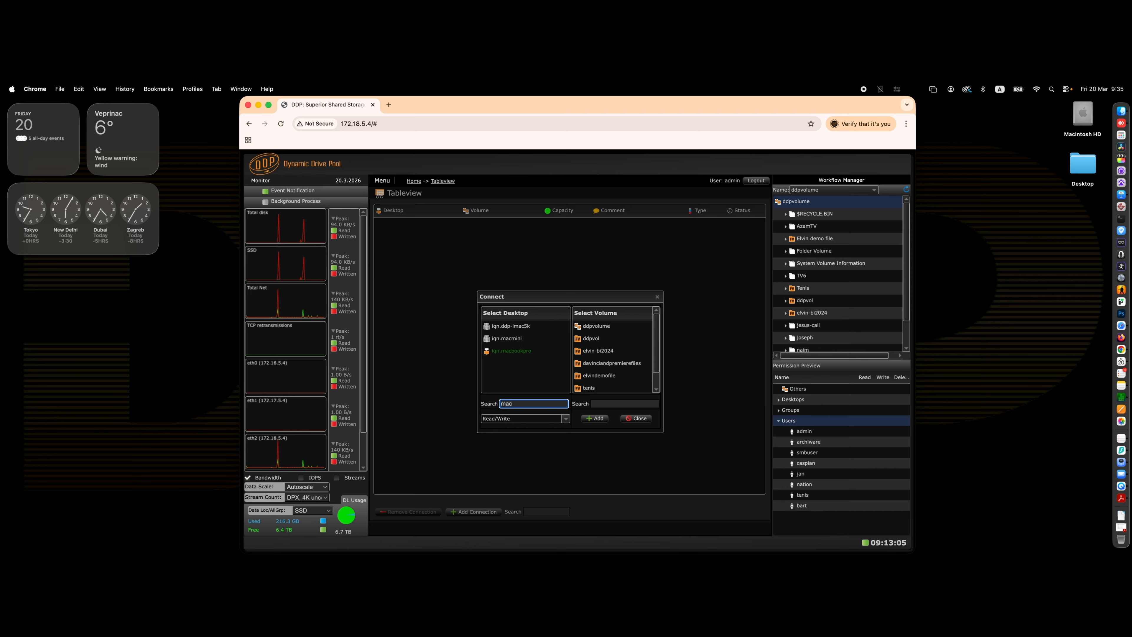
click(519, 353)
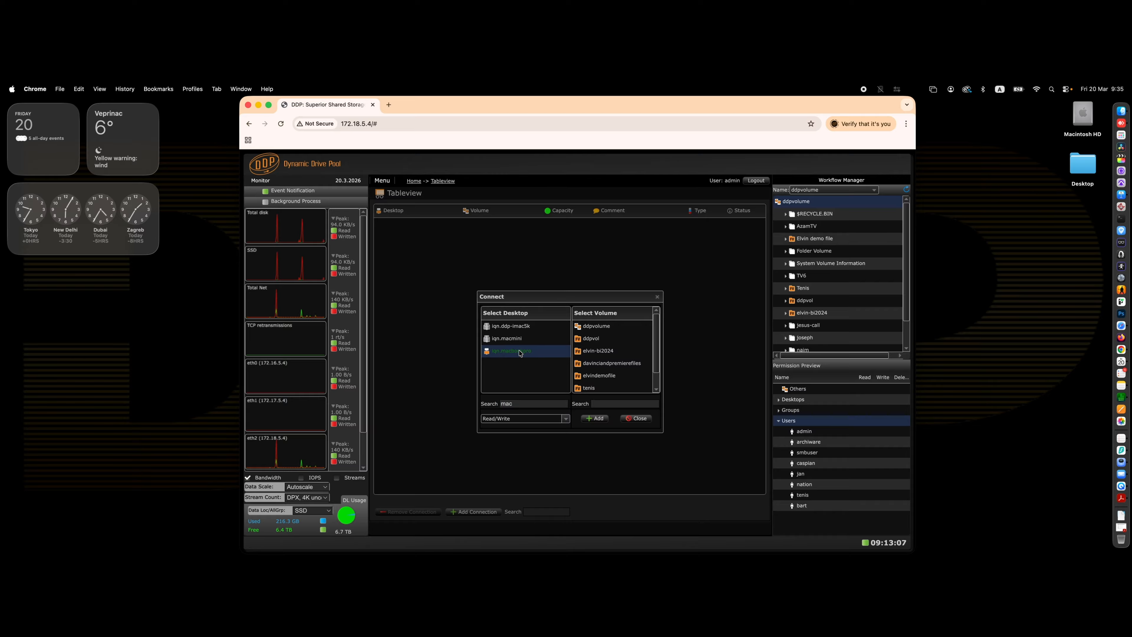
Add Read/Write connections to the ddpvol, elvin-bi2024 and davinciandpremierefiles volumes, then close the Connect dialog.
click(590, 339)
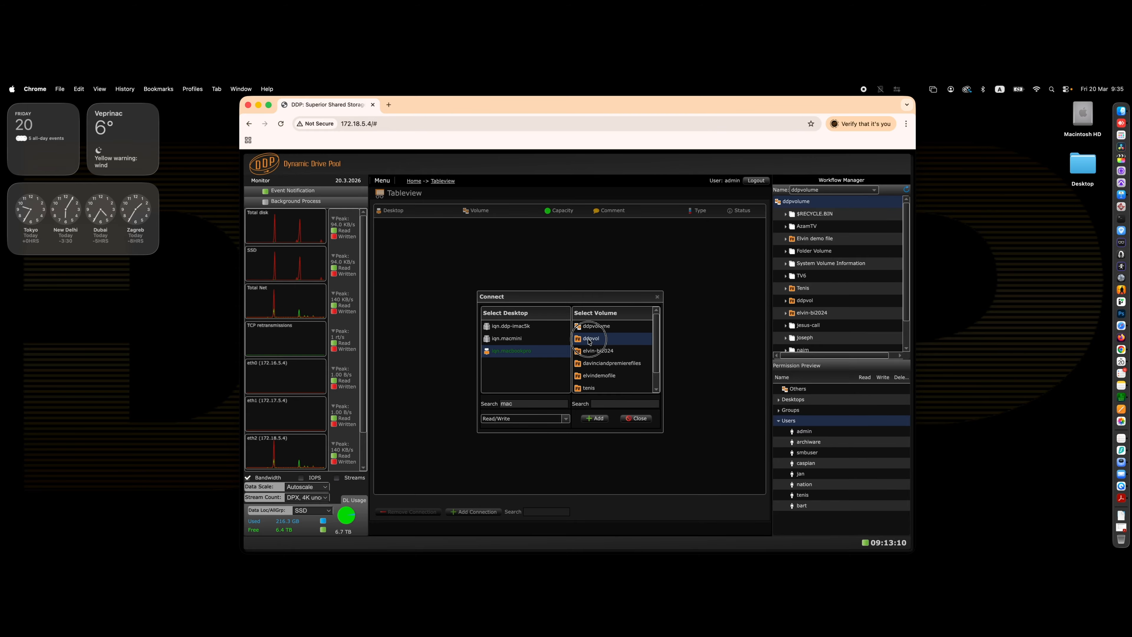
shift+click(598, 365)
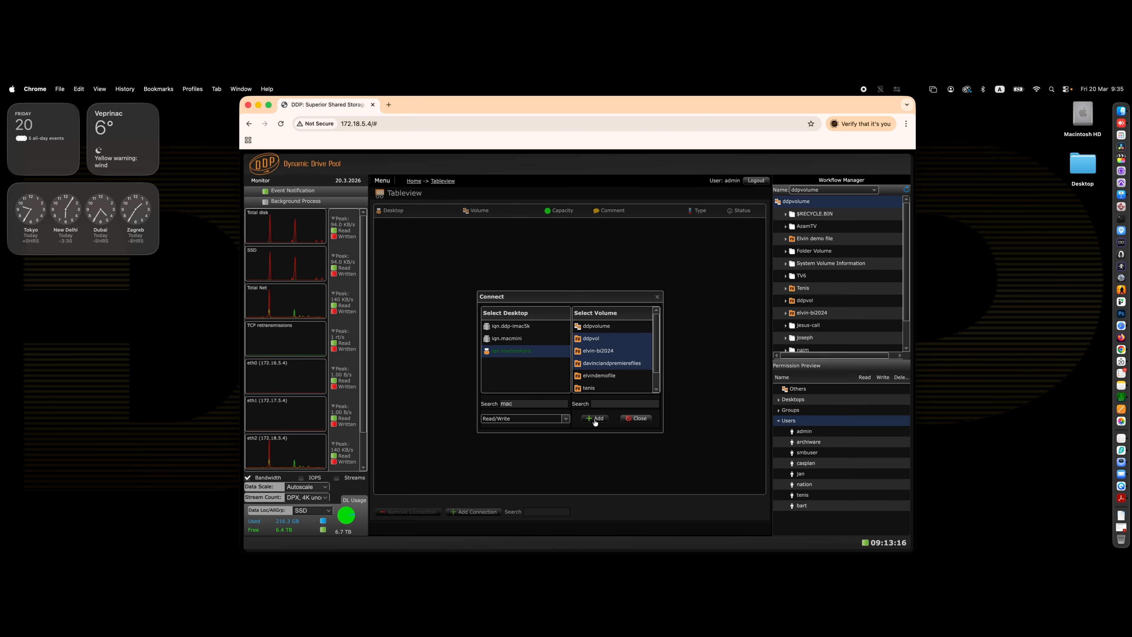
click(565, 419)
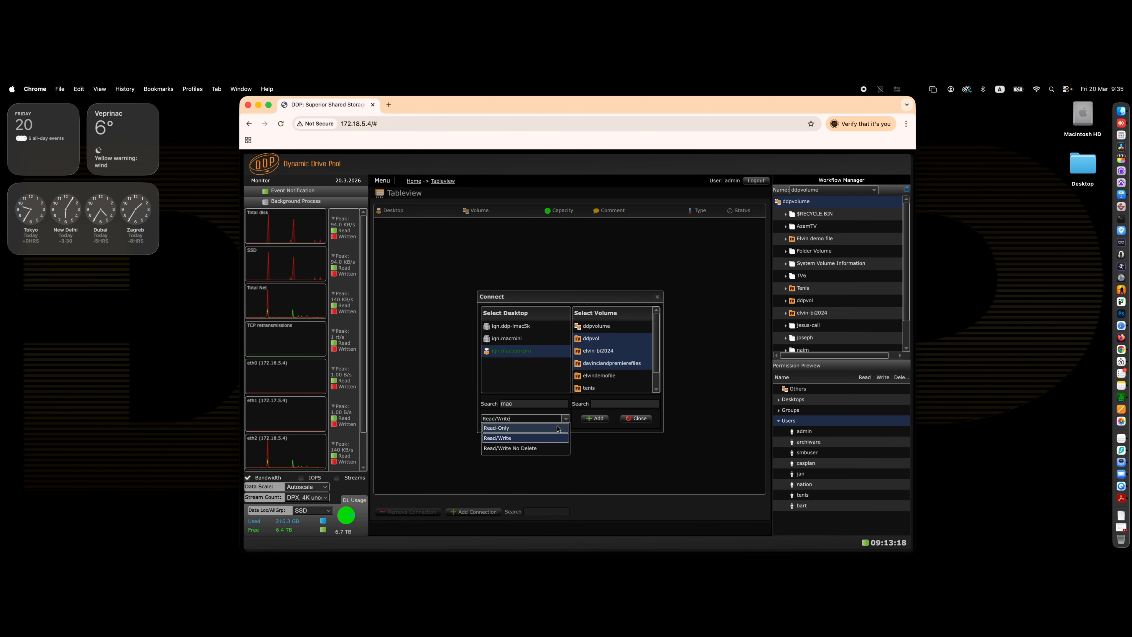
click(590, 428)
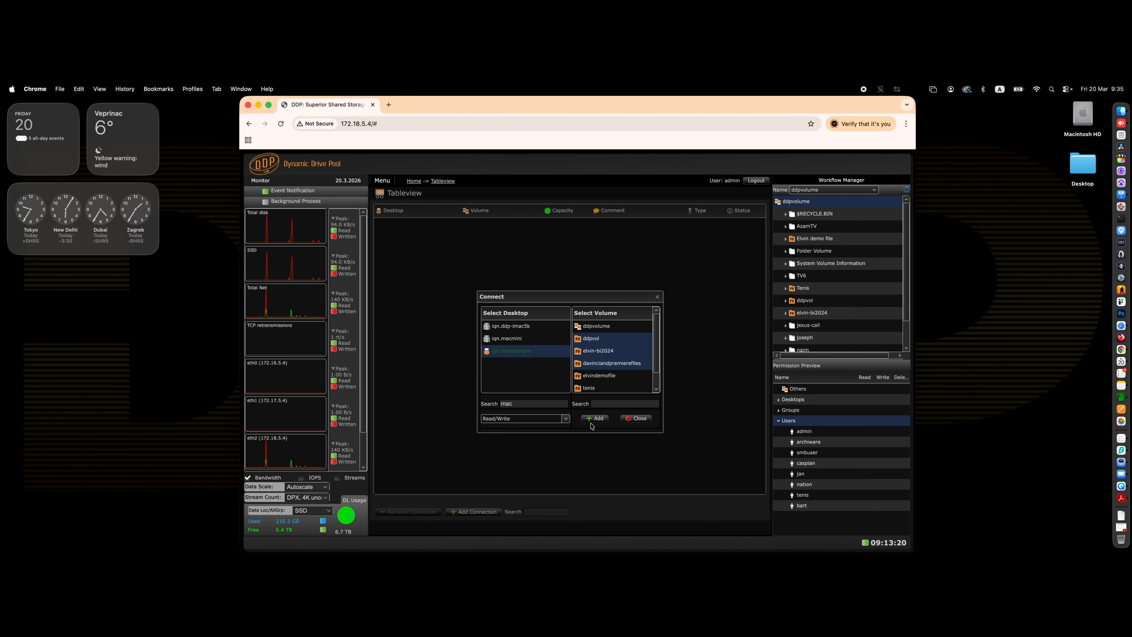
click(595, 422)
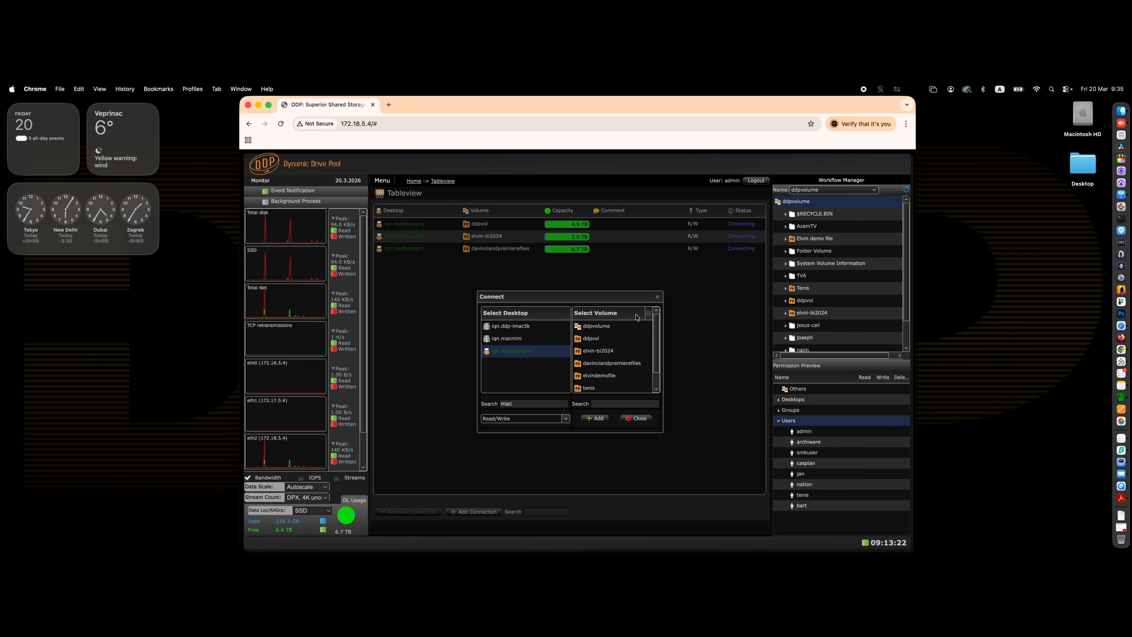
click(588, 329)
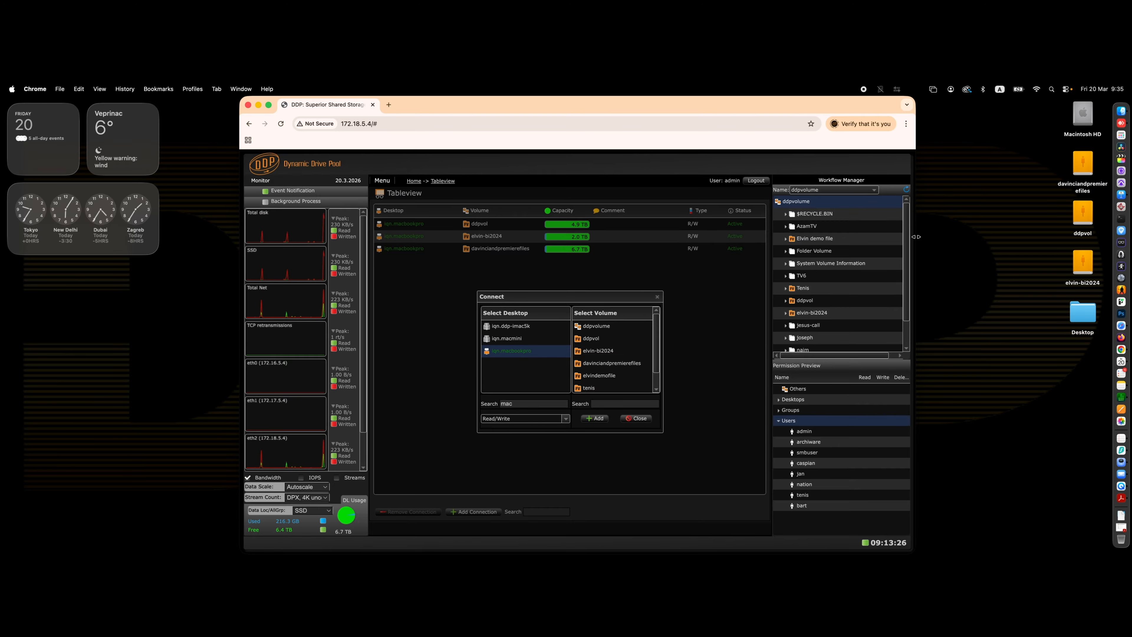
click(636, 419)
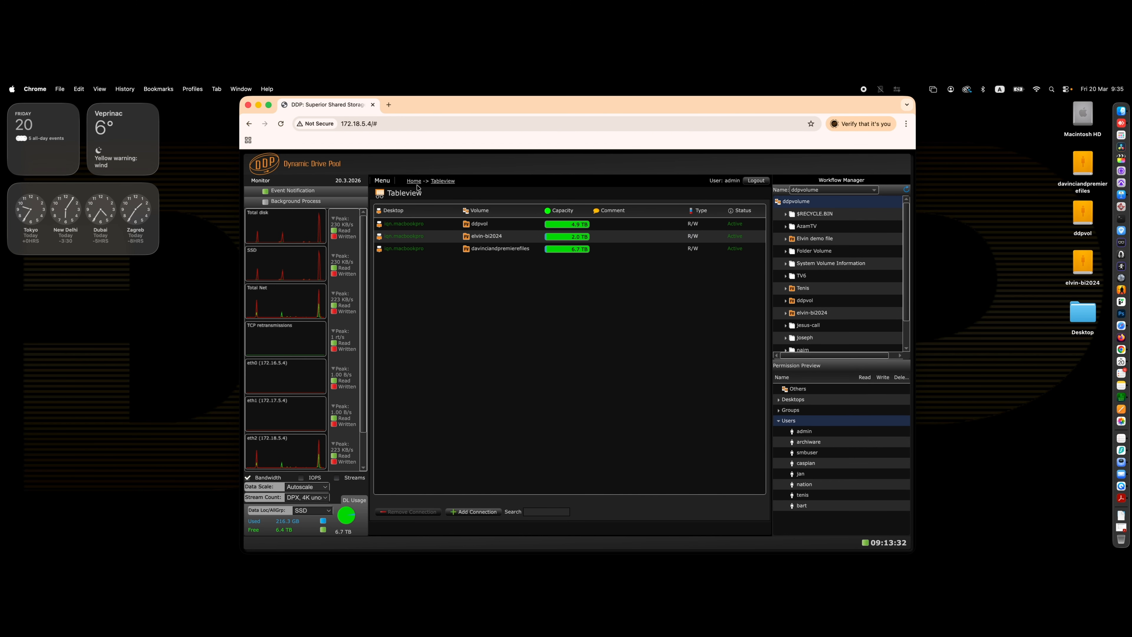
Open the Profile page and remove the 20.03.2026 profile.
click(382, 181)
click(393, 246)
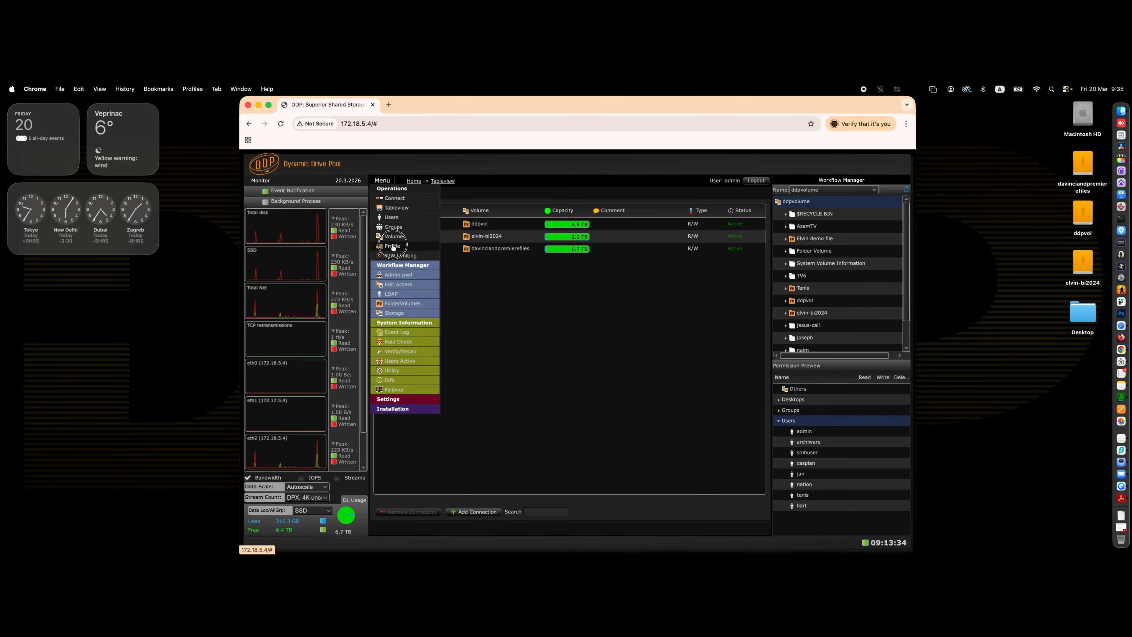
click(408, 248)
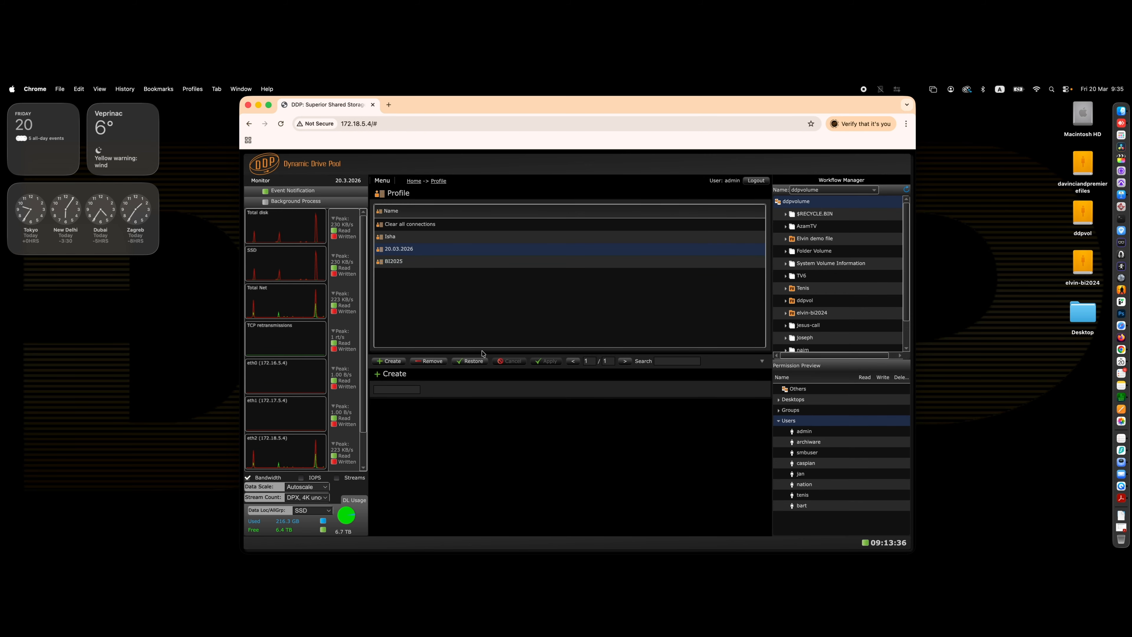
click(428, 360)
click(539, 367)
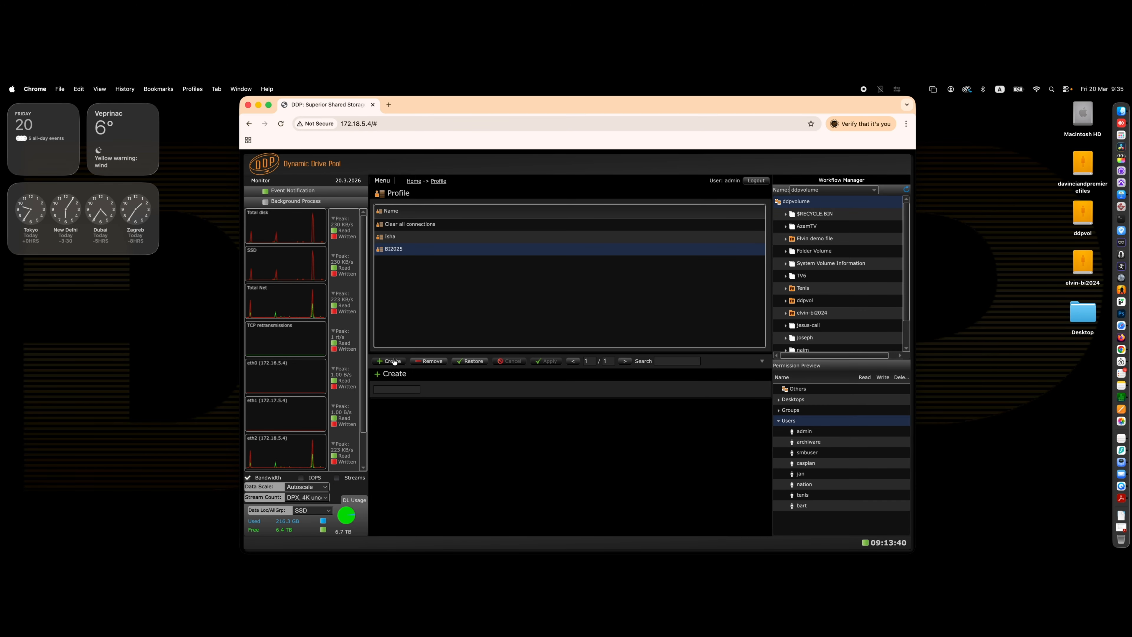
Create and save a profile named new profile from the current connections.
click(394, 362)
click(389, 387)
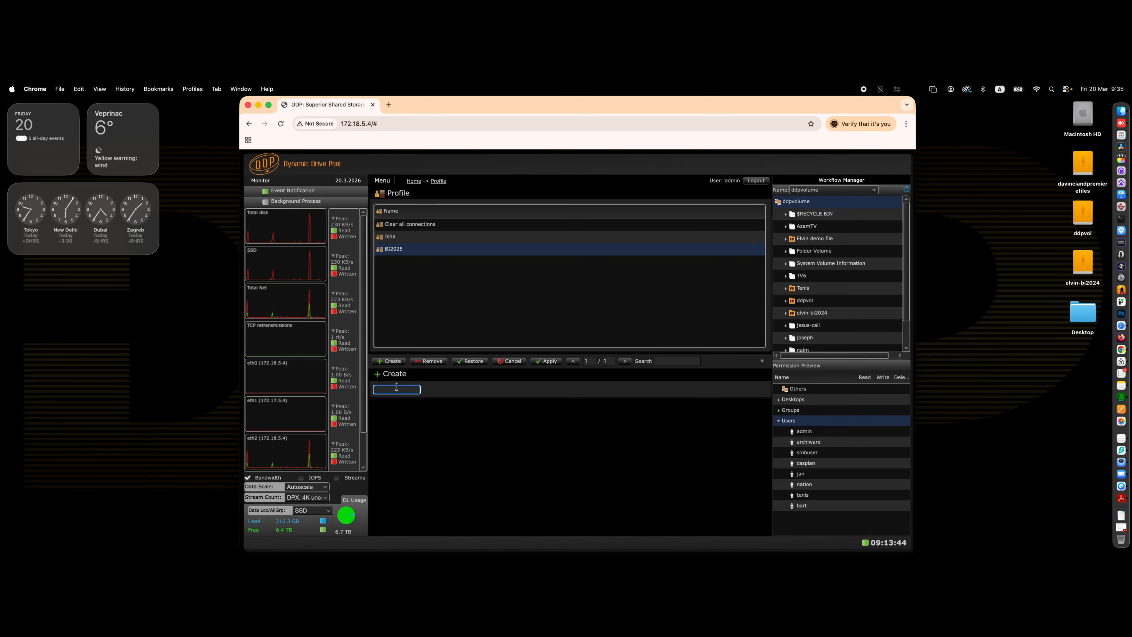
text(new profile)
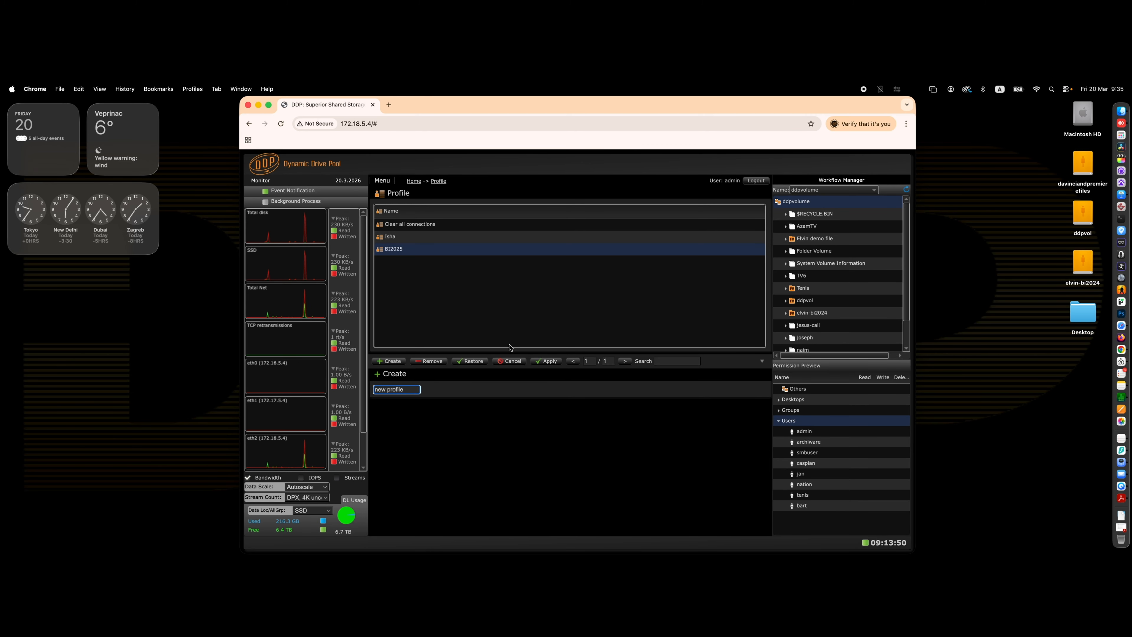
click(548, 361)
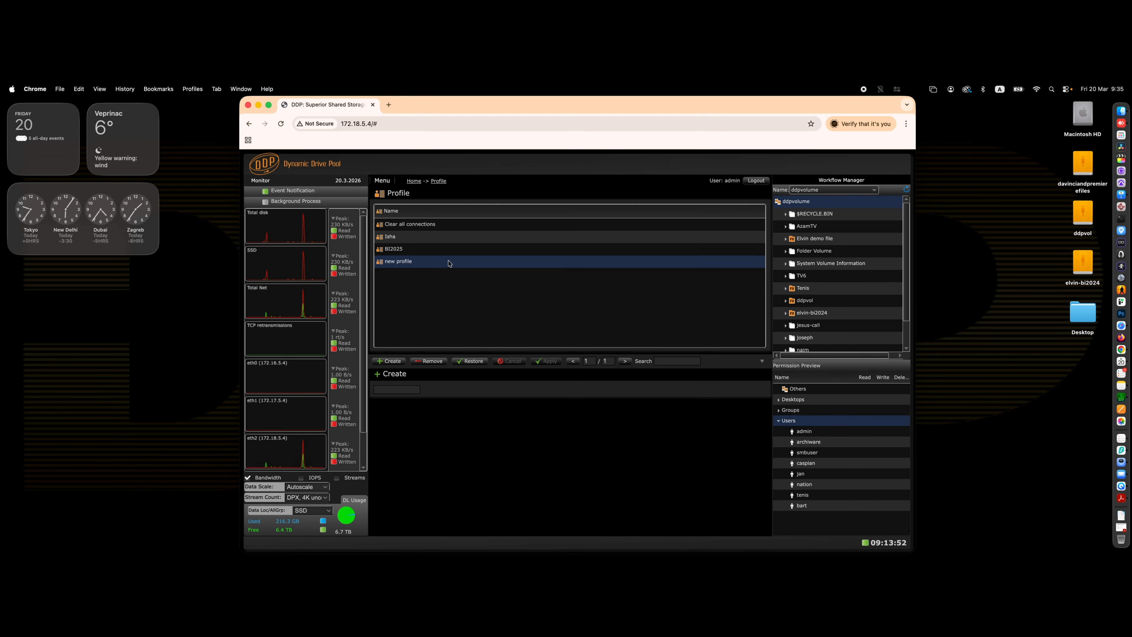
Review the connections, then restore the Clear all connections profile to disconnect everything.
click(383, 181)
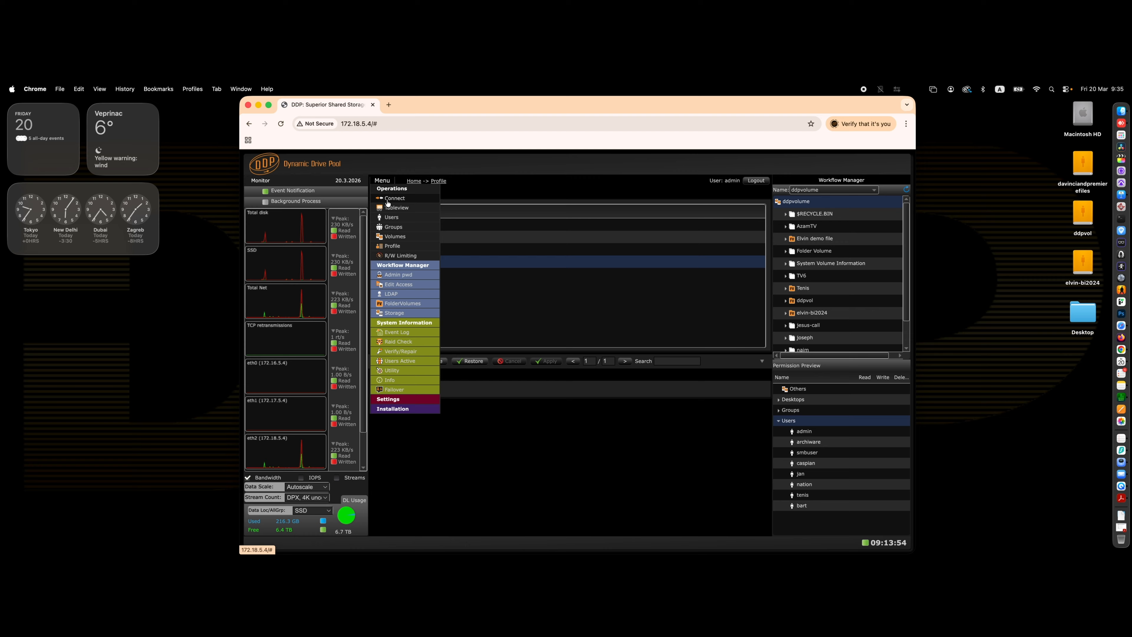
click(387, 200)
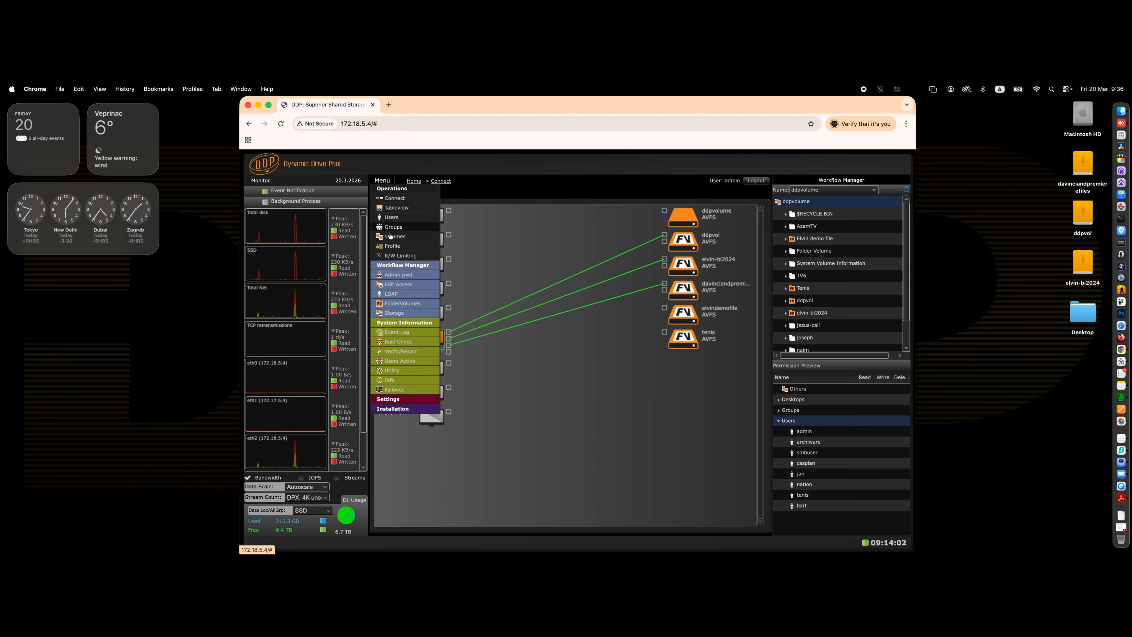
click(434, 243)
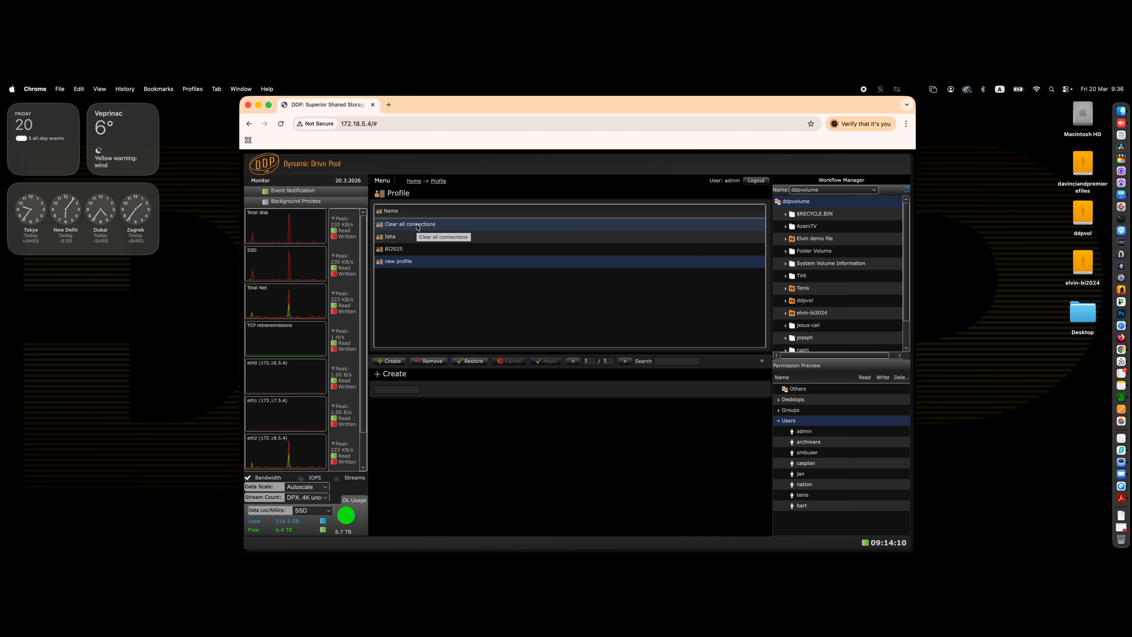
click(418, 226)
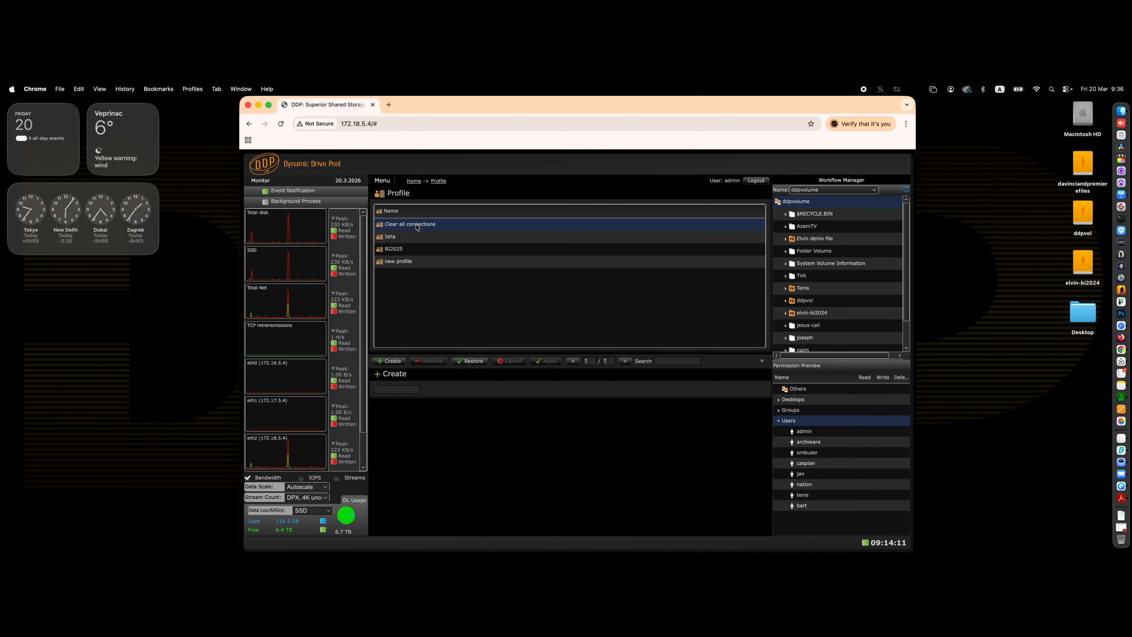
click(473, 362)
click(553, 367)
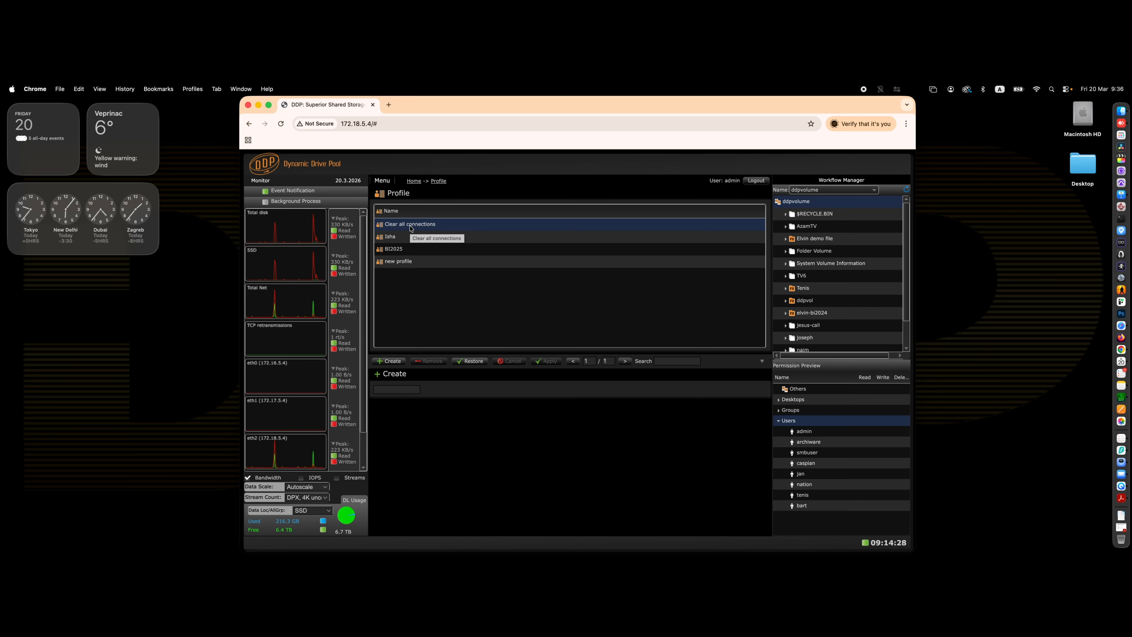
Check the Connect page, then restore the new profile and acknowledge the confirmation.
click(382, 181)
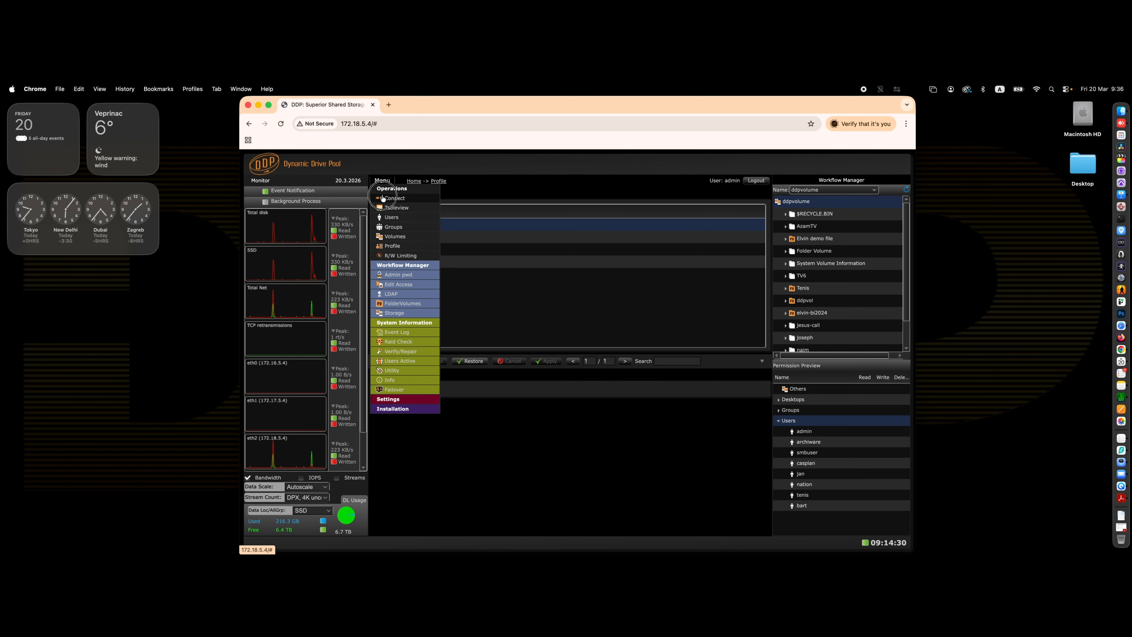
click(384, 199)
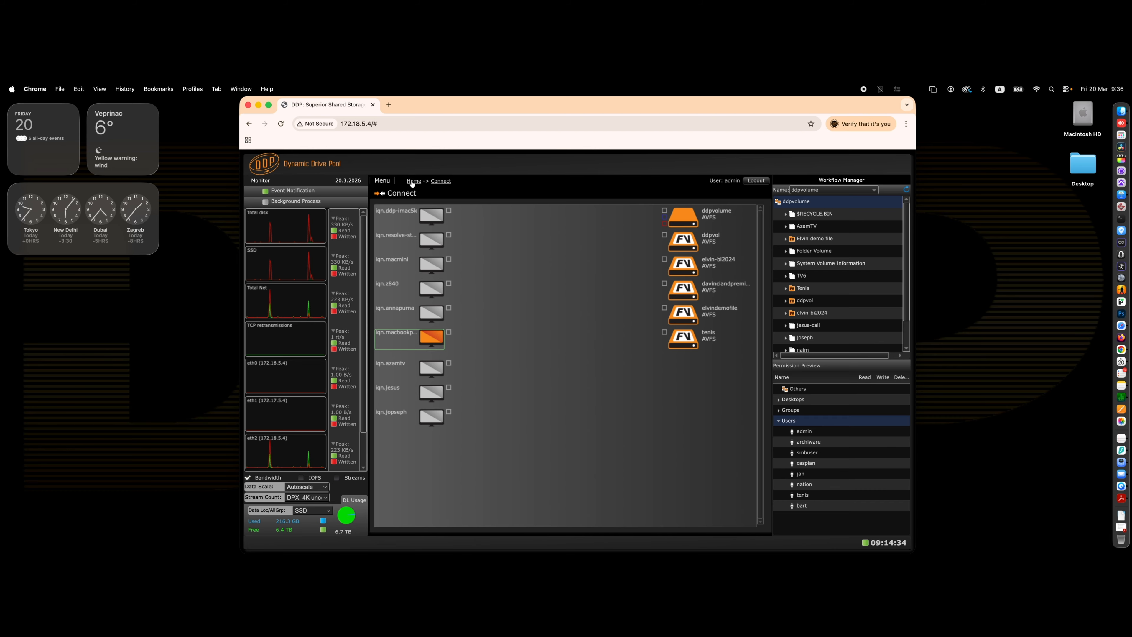
click(389, 184)
click(396, 247)
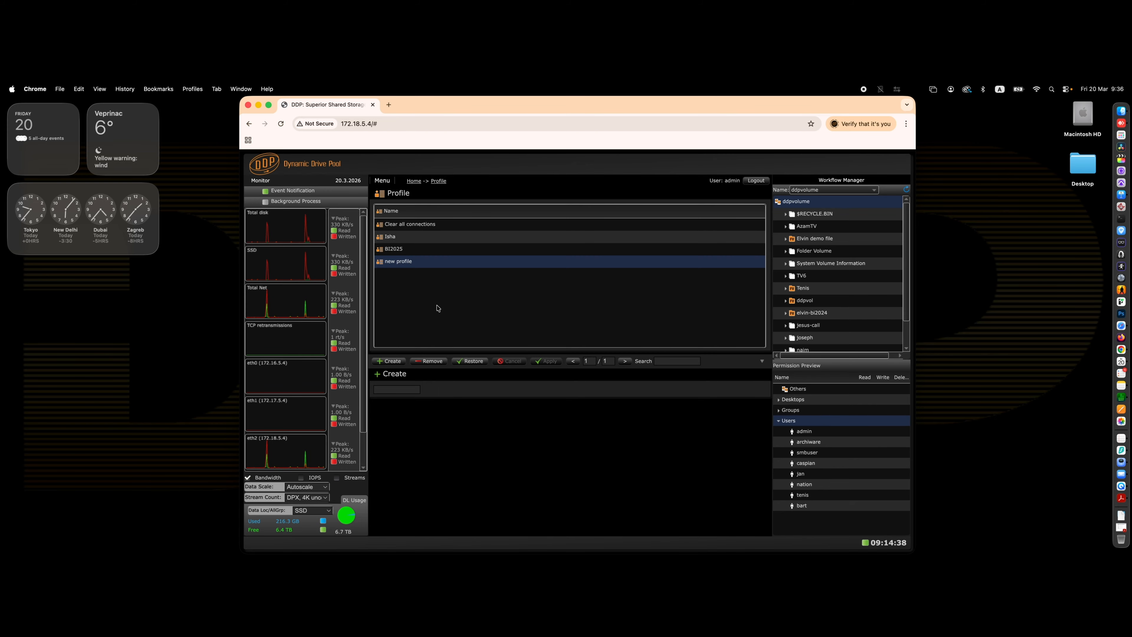
click(473, 361)
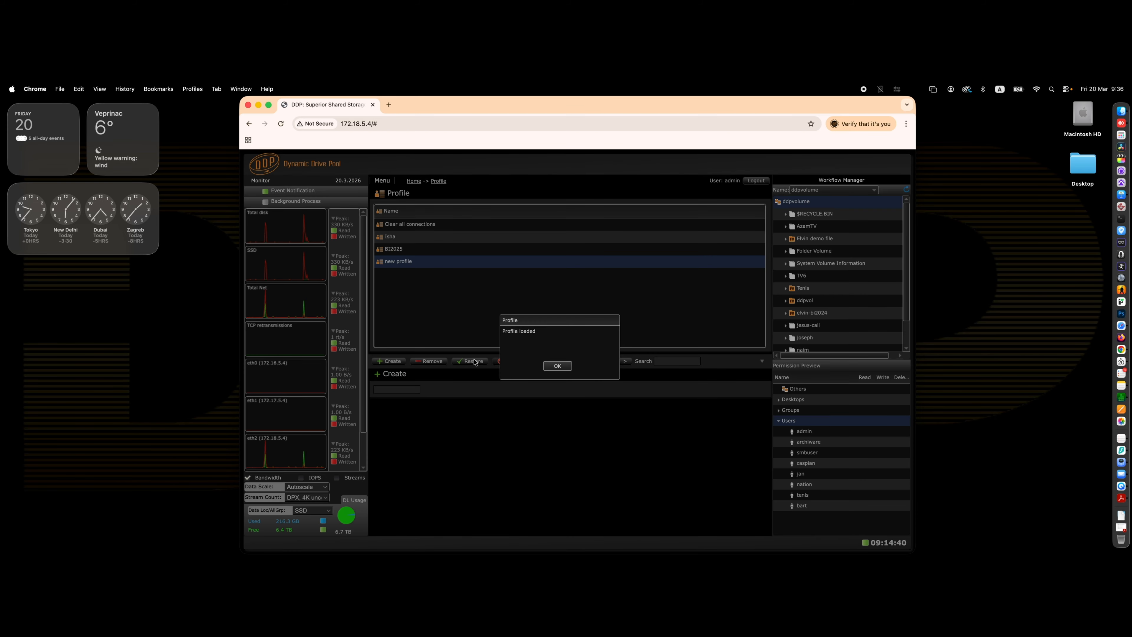
click(557, 366)
Check the Connect page, then restore the Clear all connections profile and acknowledge the confirmation.
click(383, 180)
click(383, 200)
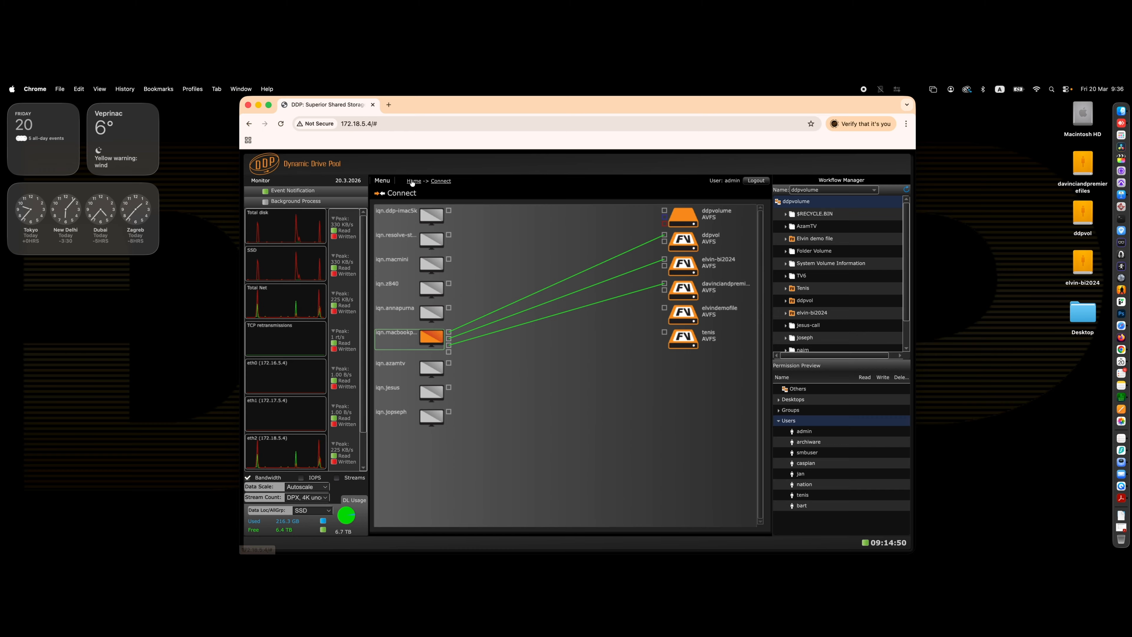
click(382, 180)
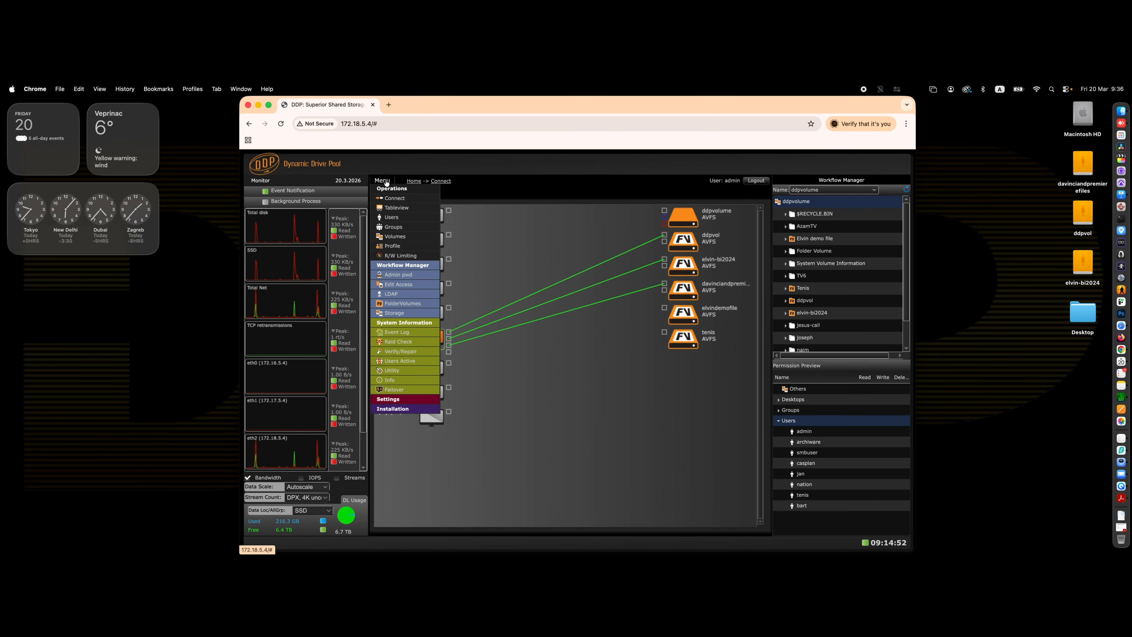
click(402, 249)
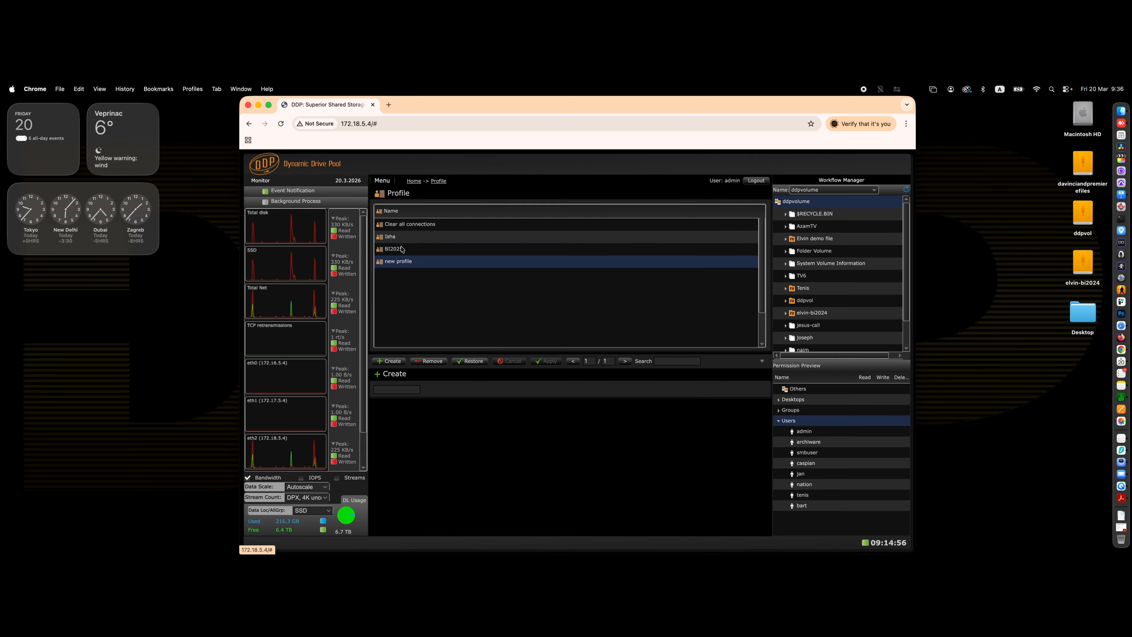
click(479, 362)
click(557, 366)
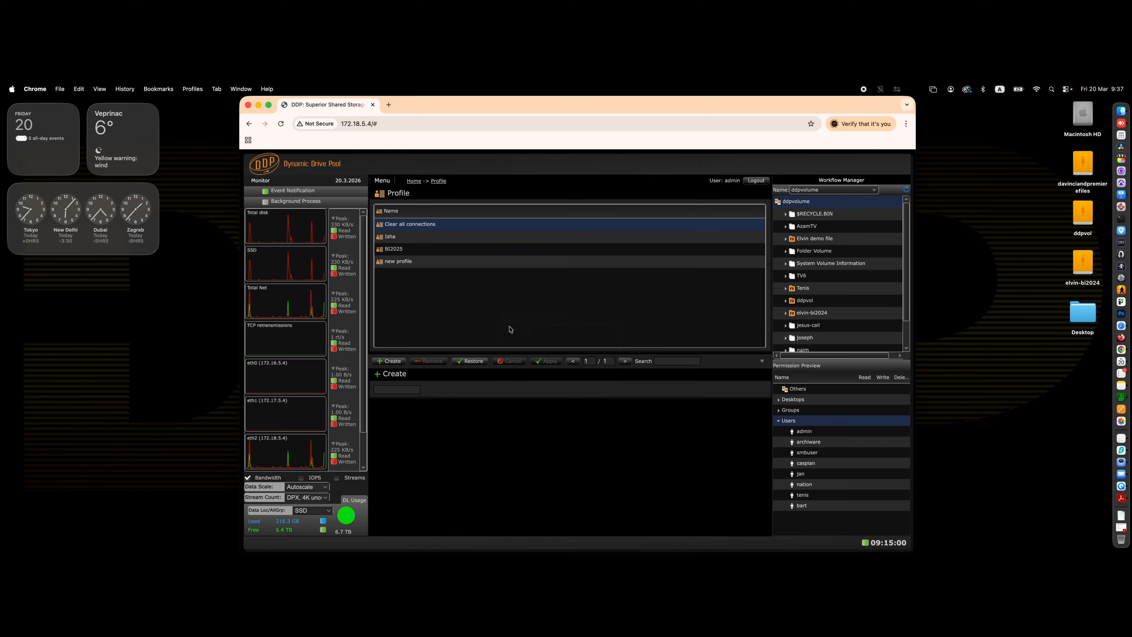
Start adding a new user named elvin and enter its password in both password fields.
click(413, 181)
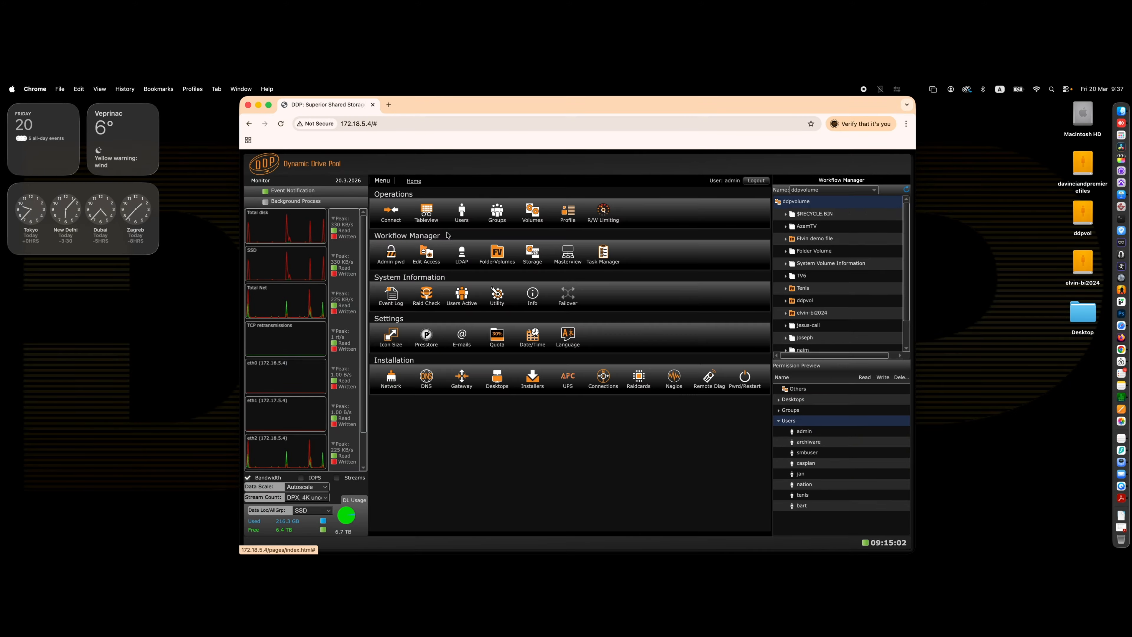
click(461, 214)
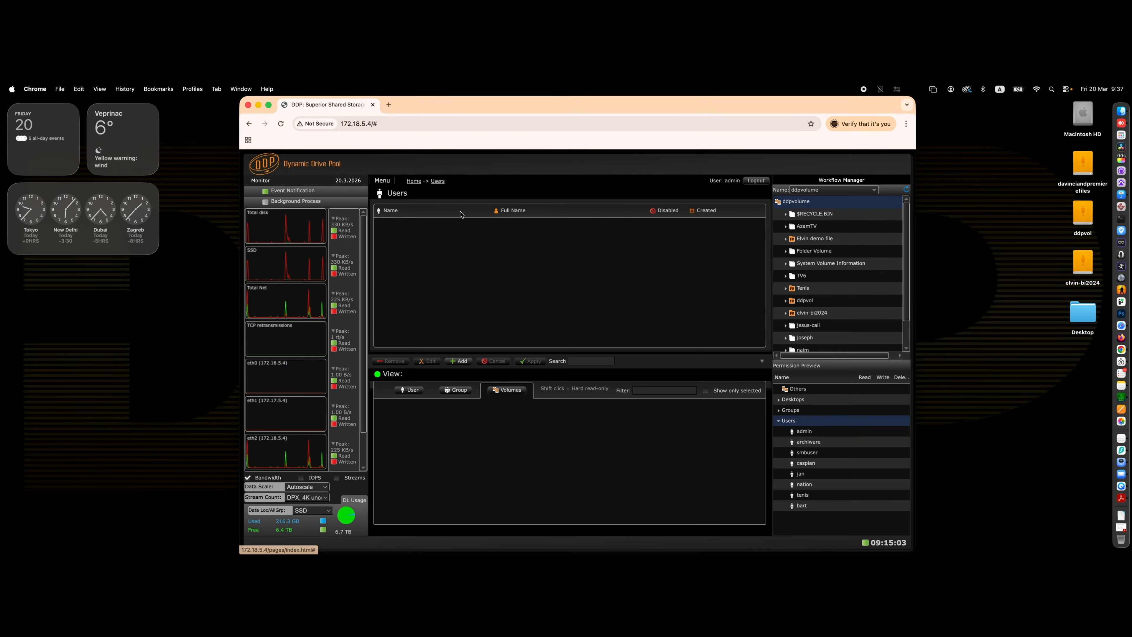
click(459, 361)
click(406, 397)
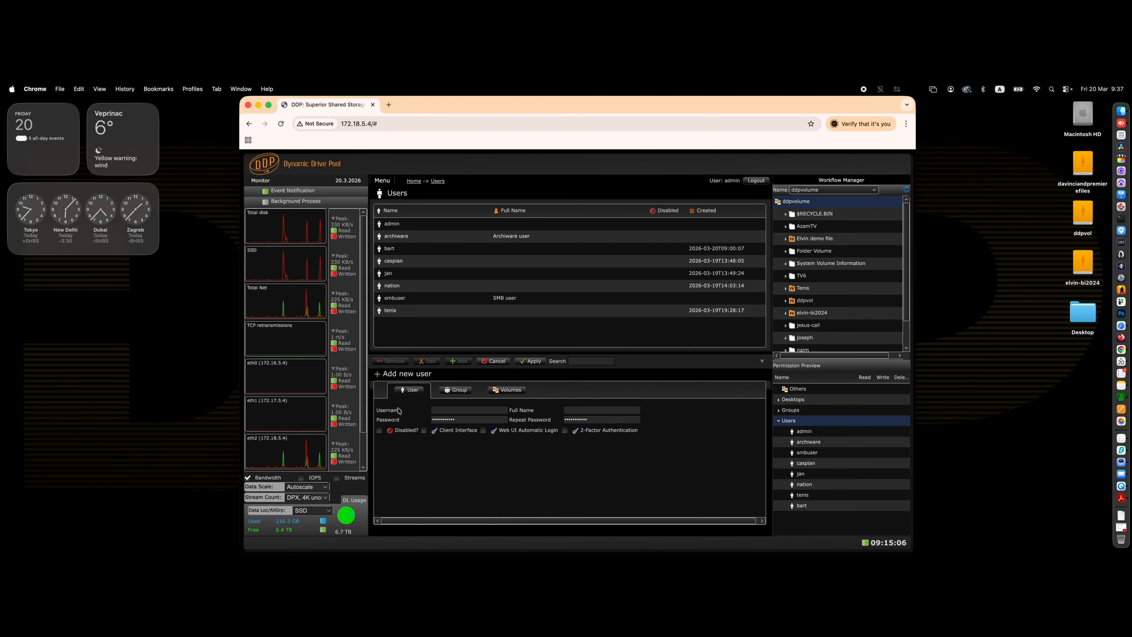
click(443, 409)
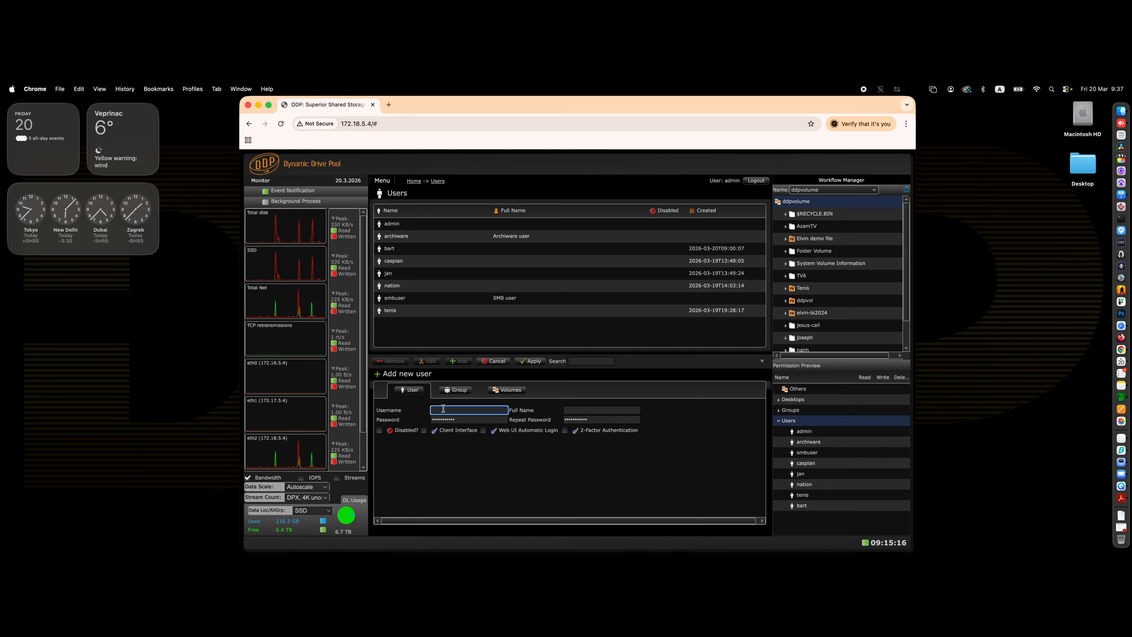
text(elvin)
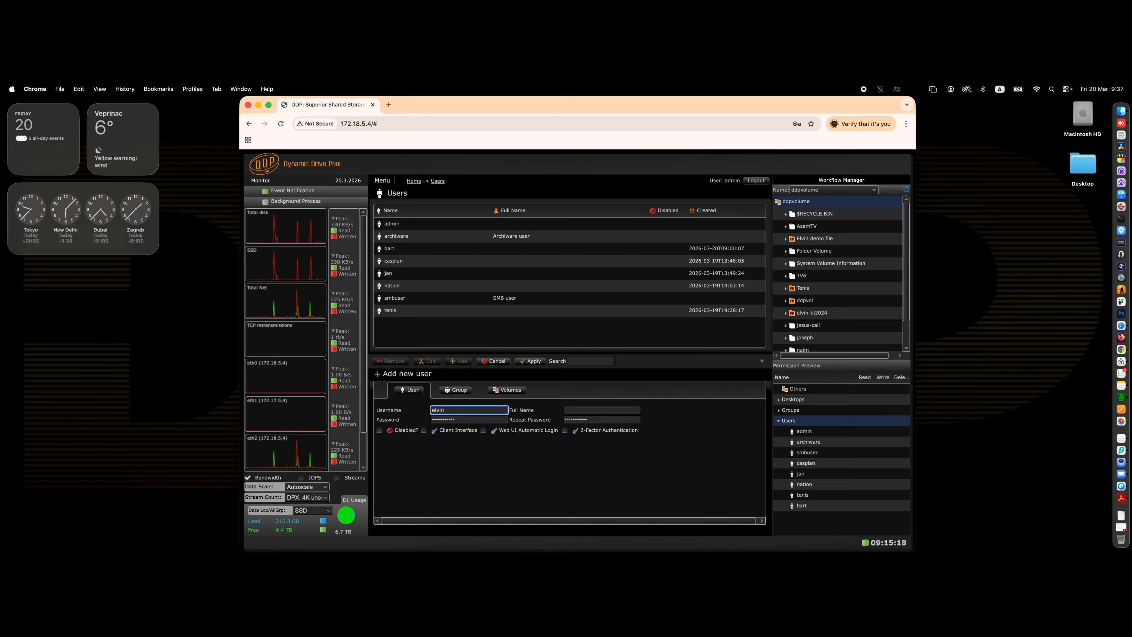
key(Tab)
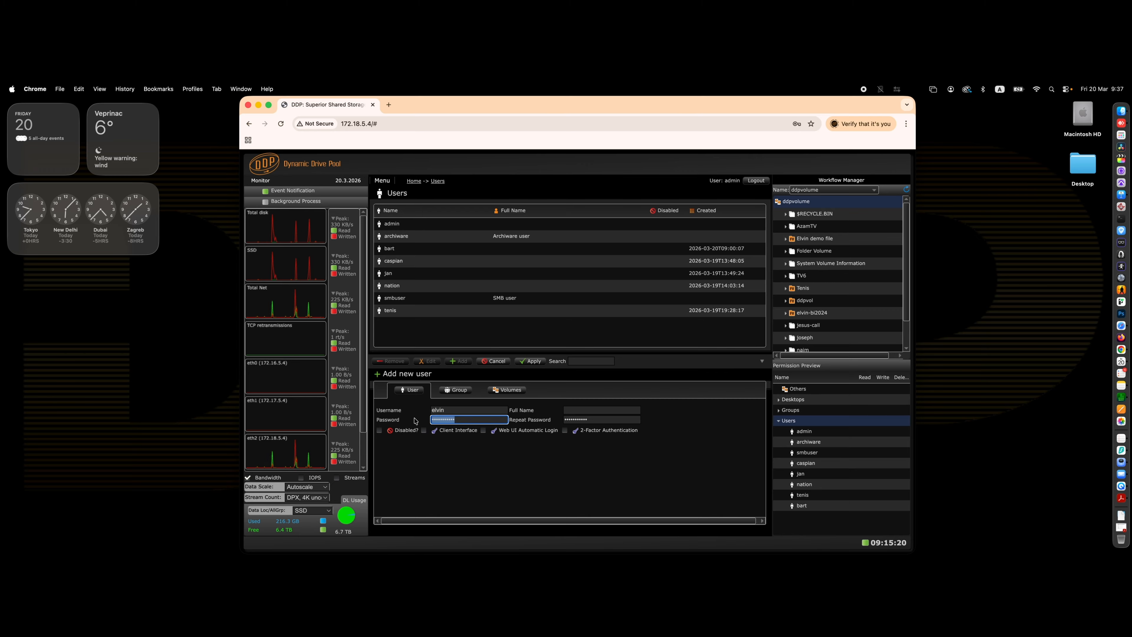
text(123)
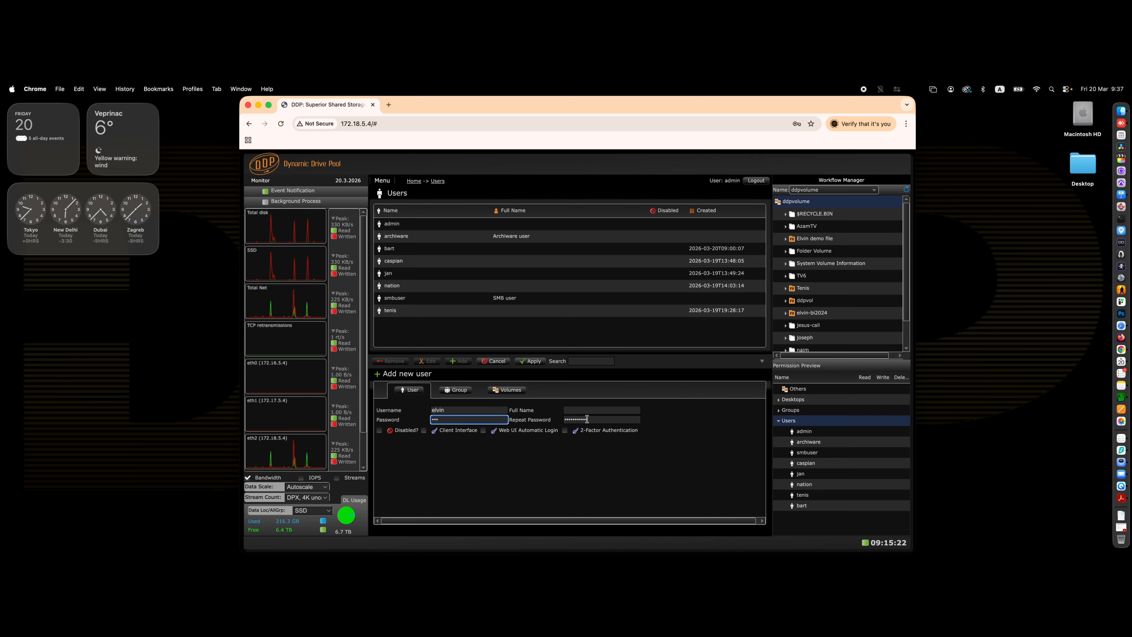
key(Tab)
text(12)
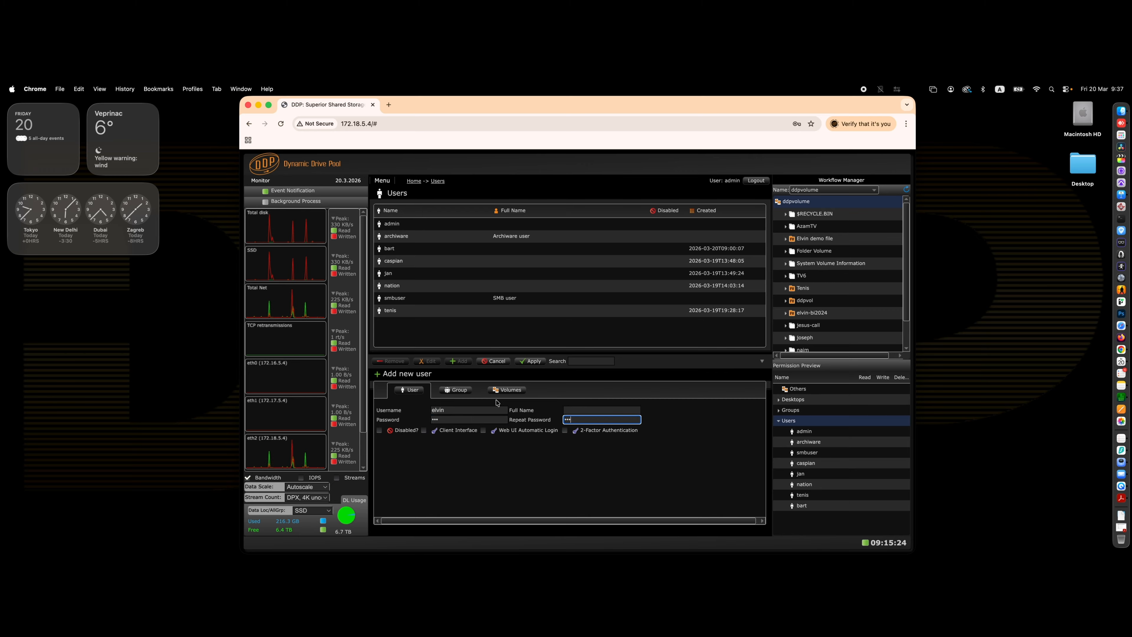
Put elvin in testgroup, give access to the ddpvol and tenis volumes, and apply the new user.
click(461, 391)
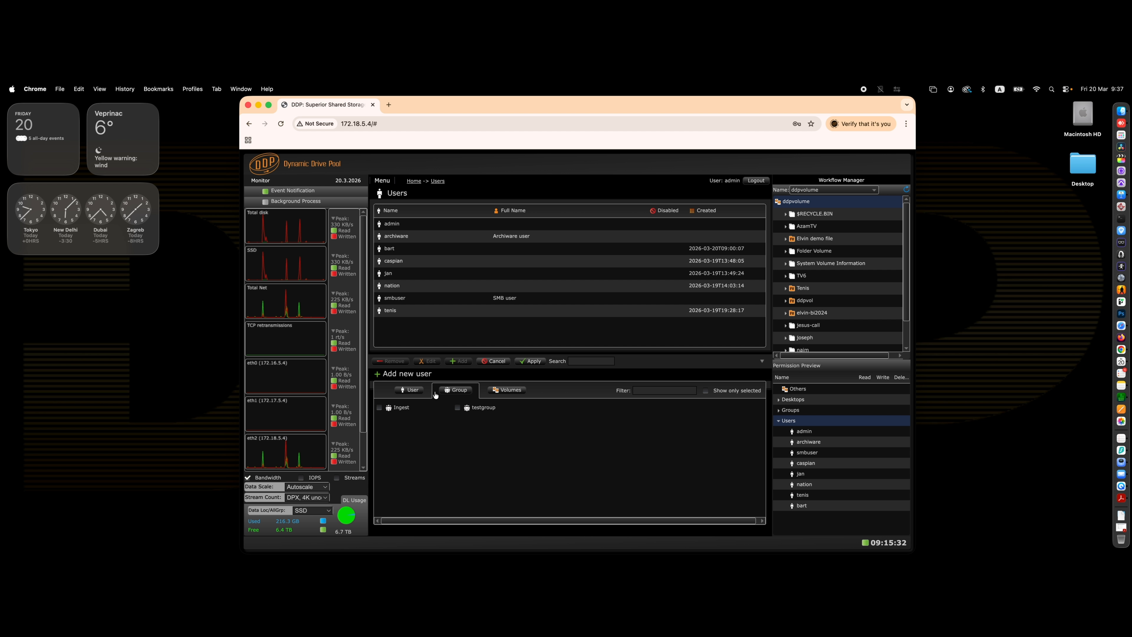
click(457, 408)
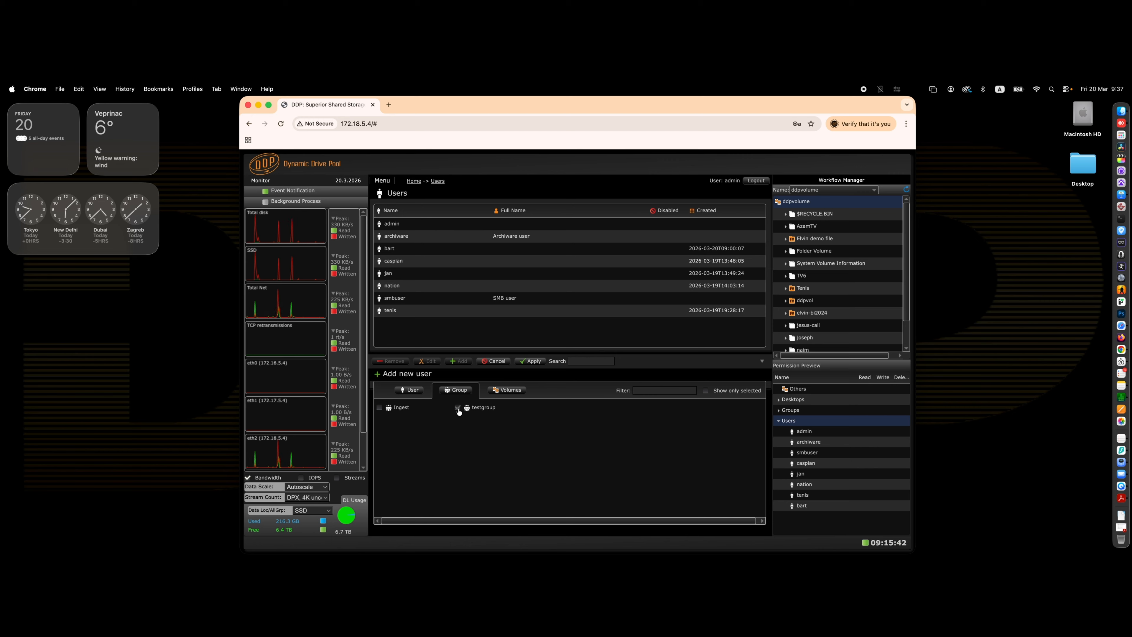
click(507, 389)
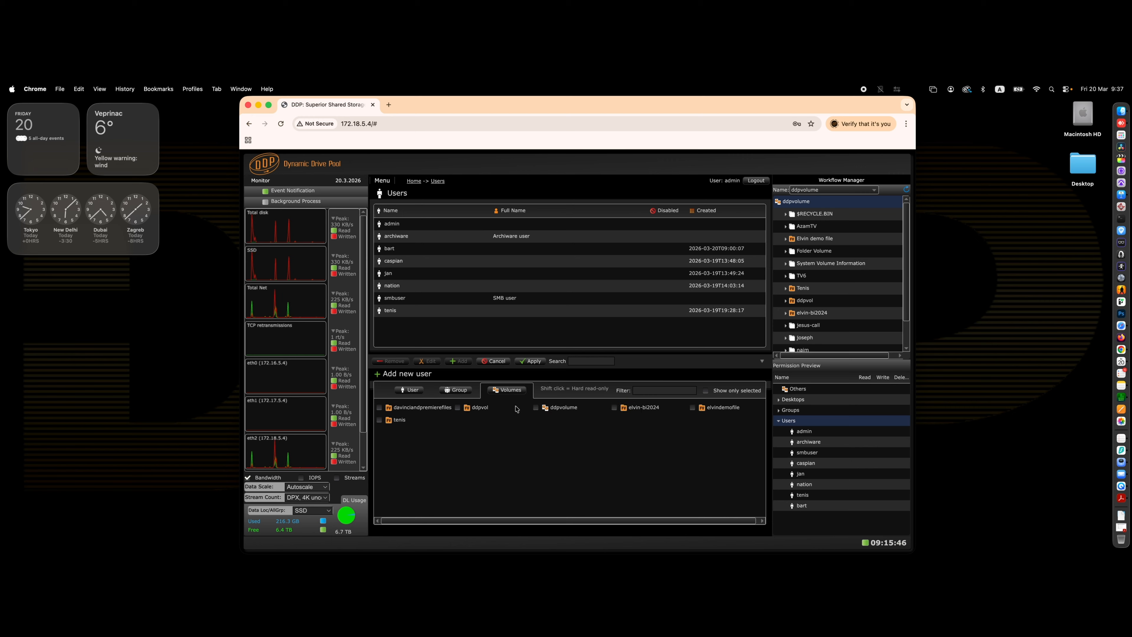
click(457, 407)
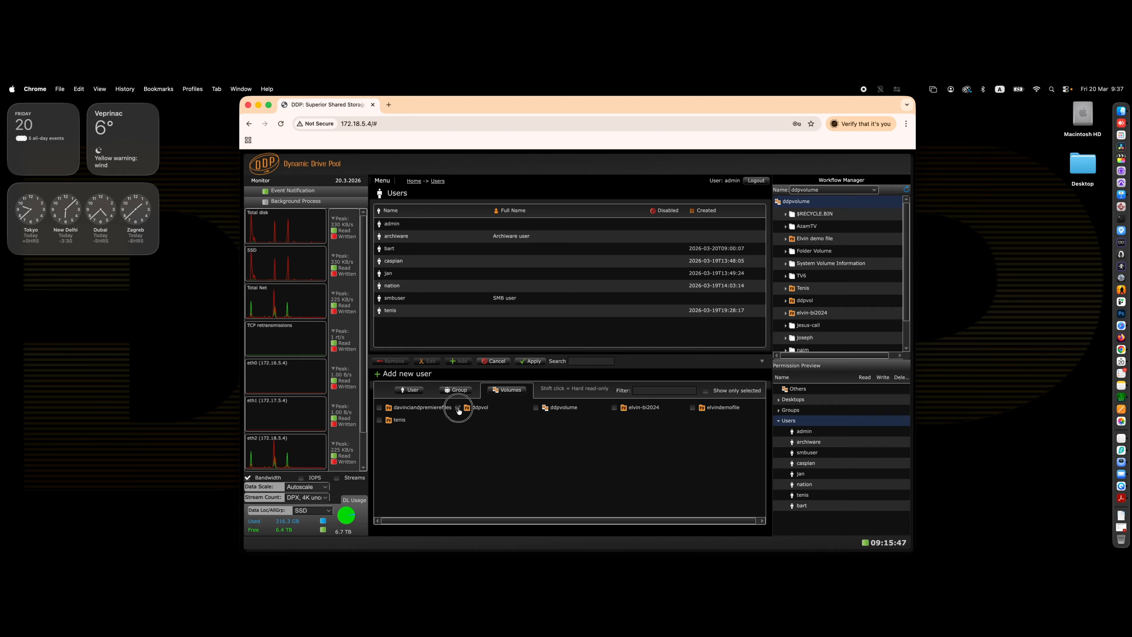
click(380, 420)
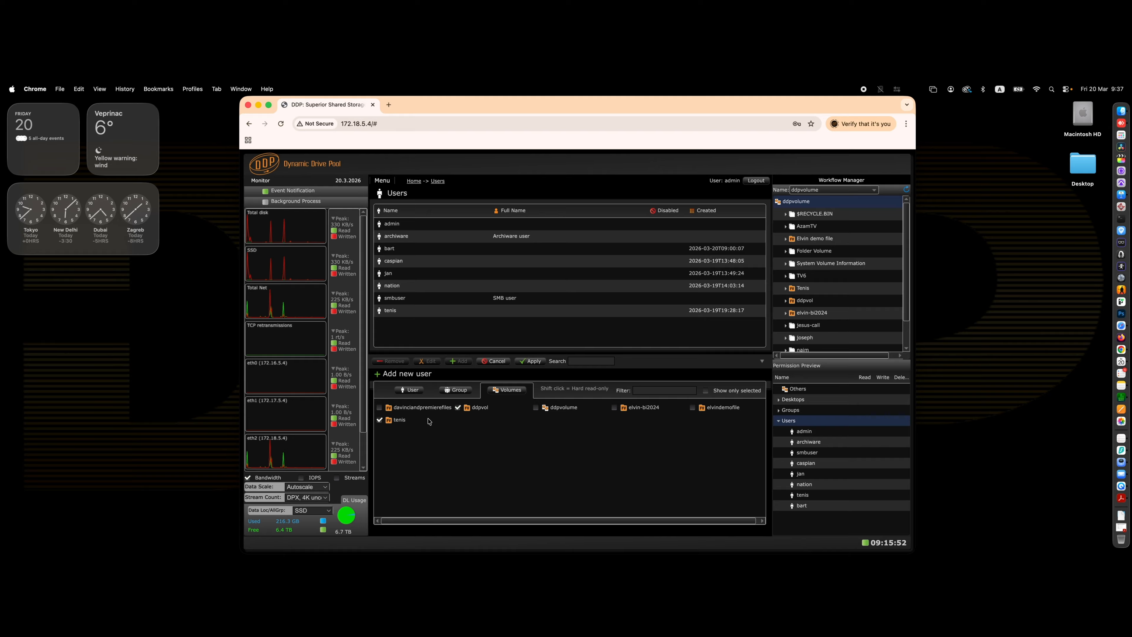
click(534, 361)
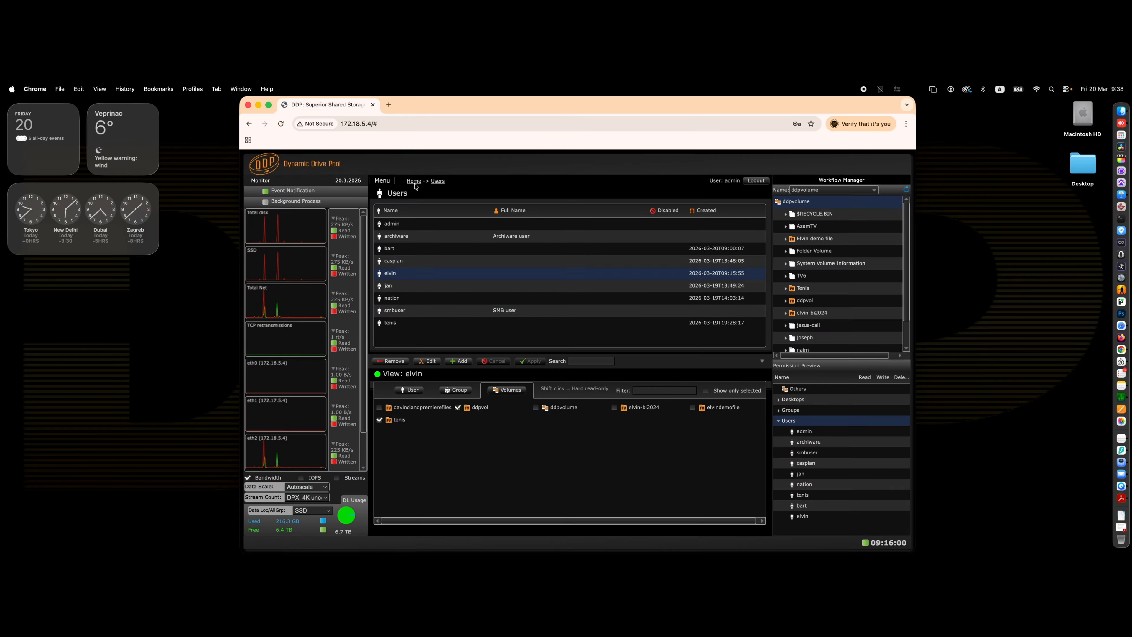
Open the Connect page and dismiss the browser's save-password prompt.
click(372, 184)
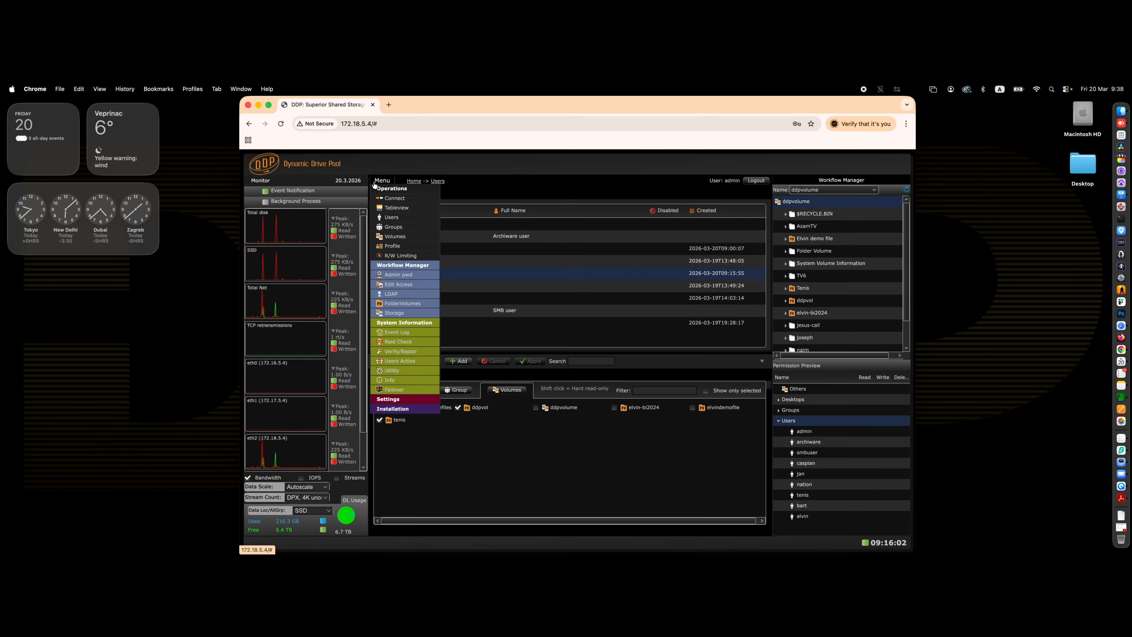
click(381, 200)
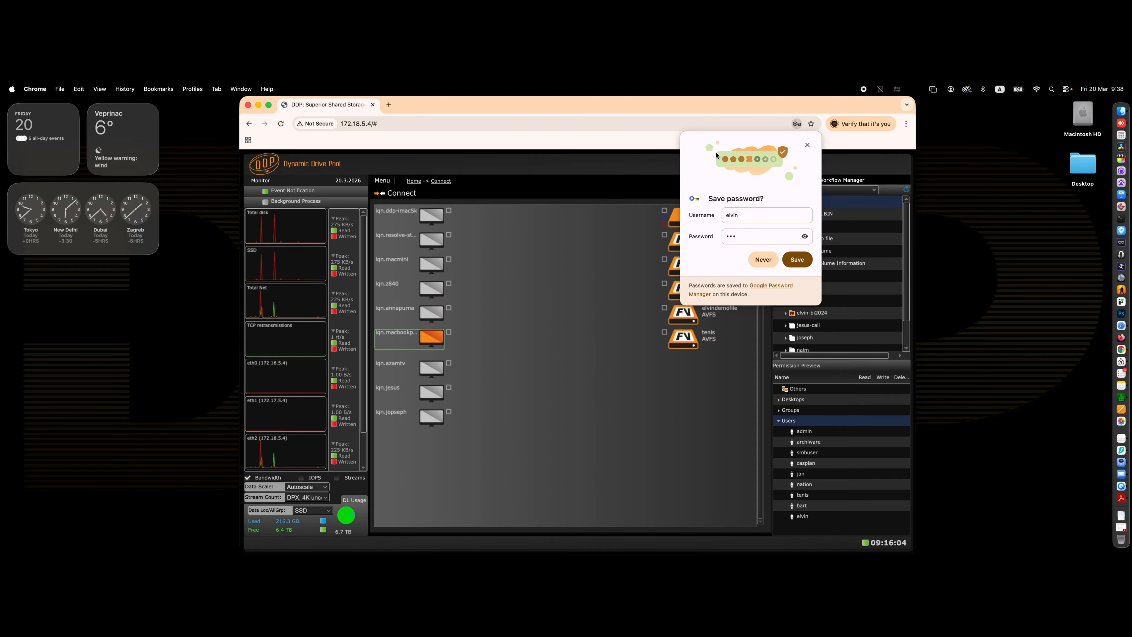
click(807, 144)
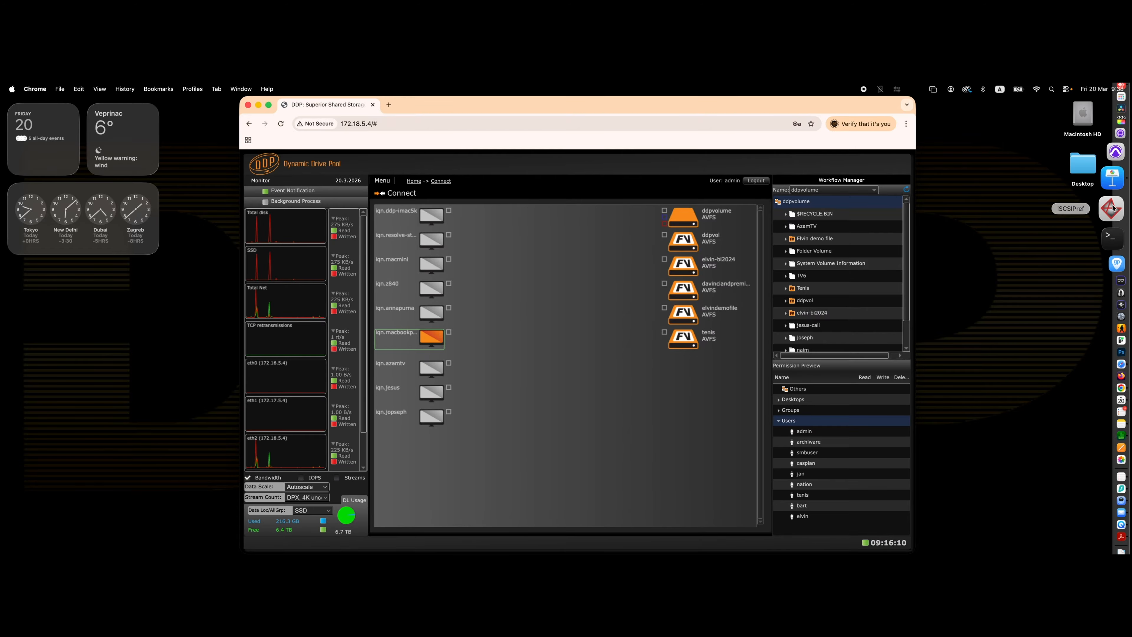
Log the DDP desktop client out of the current user.
right_click(1112, 208)
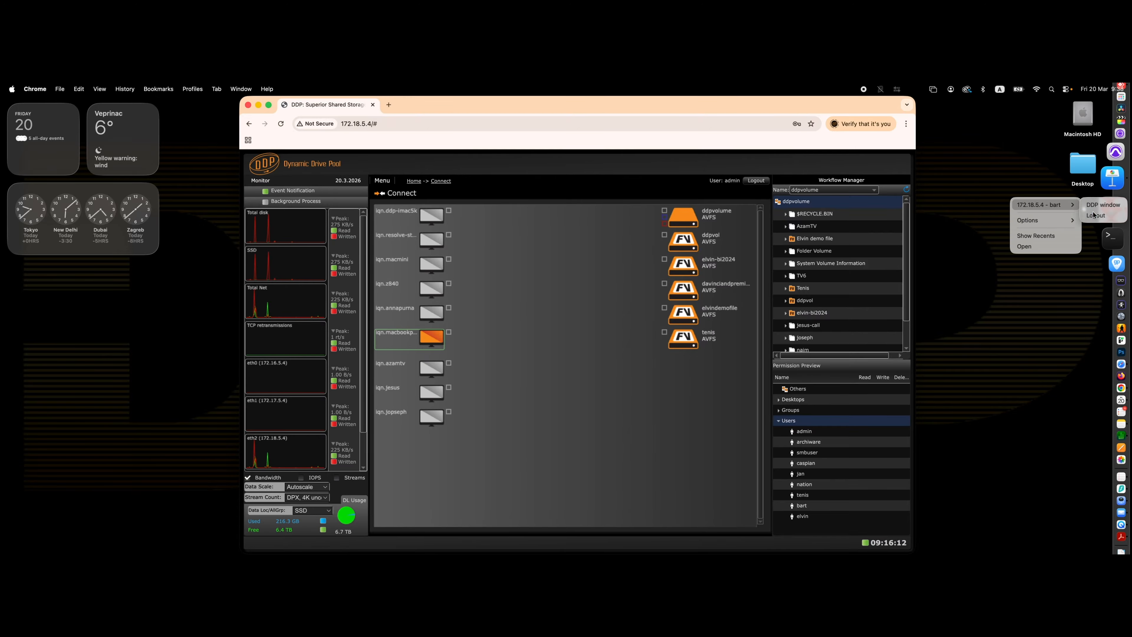
click(1093, 214)
Log the DDP desktop client in to the server as elvin with the user's password.
right_click(1108, 207)
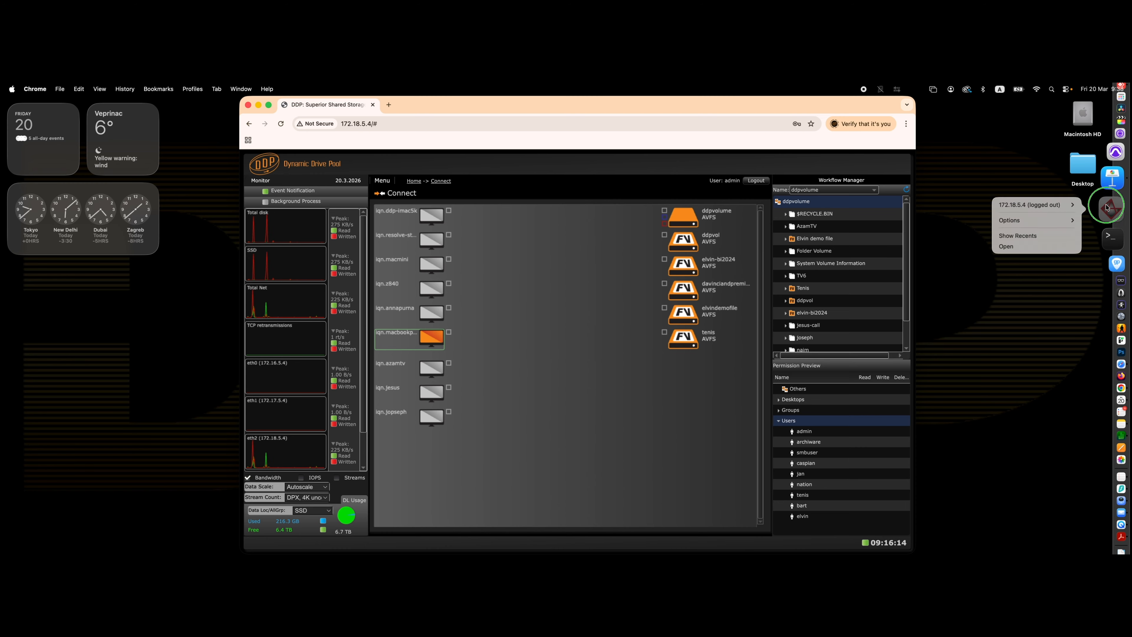
mouse_move(1067, 204)
click(1099, 216)
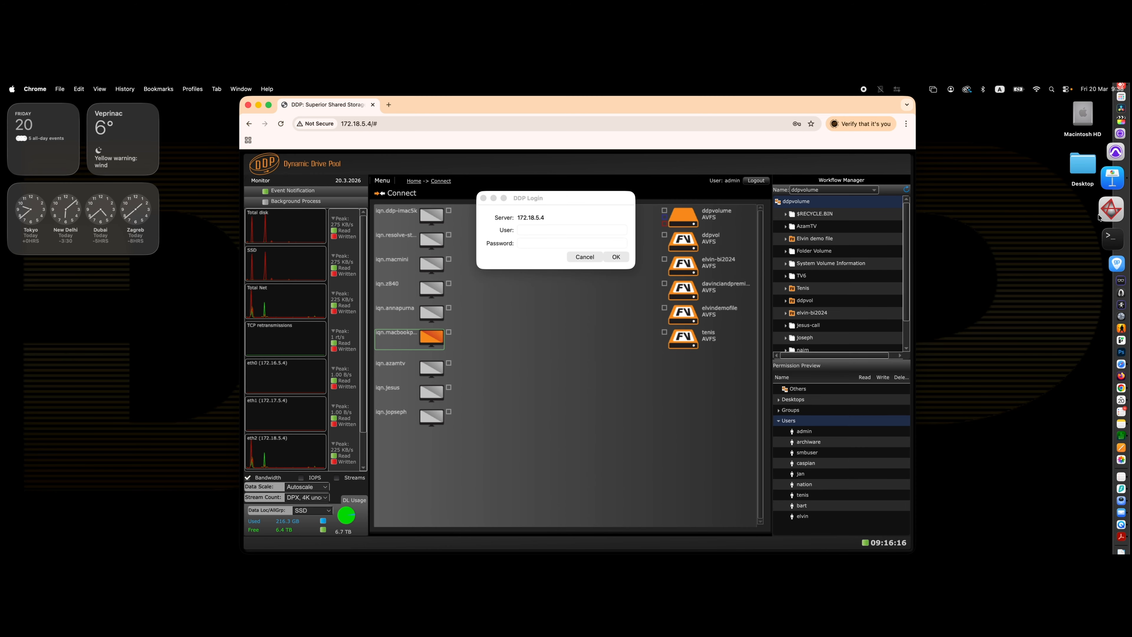
click(533, 230)
text(elvin)
key(Tab)
text(•••)
click(617, 257)
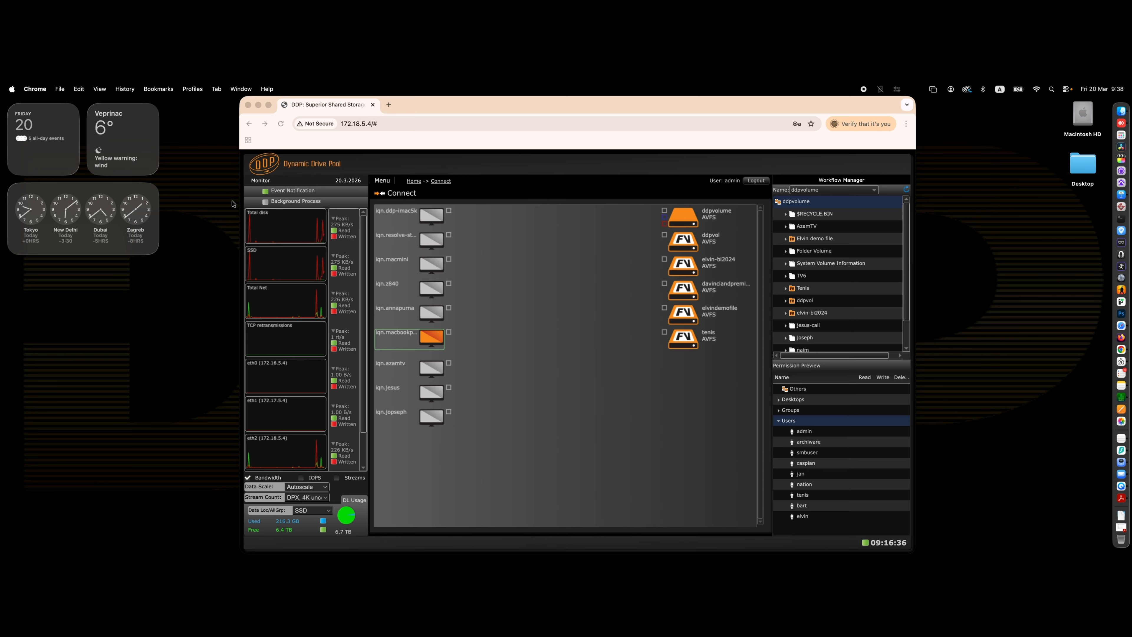
Edit user elvin to enable Web UI Automatic Login and apply the change.
click(414, 180)
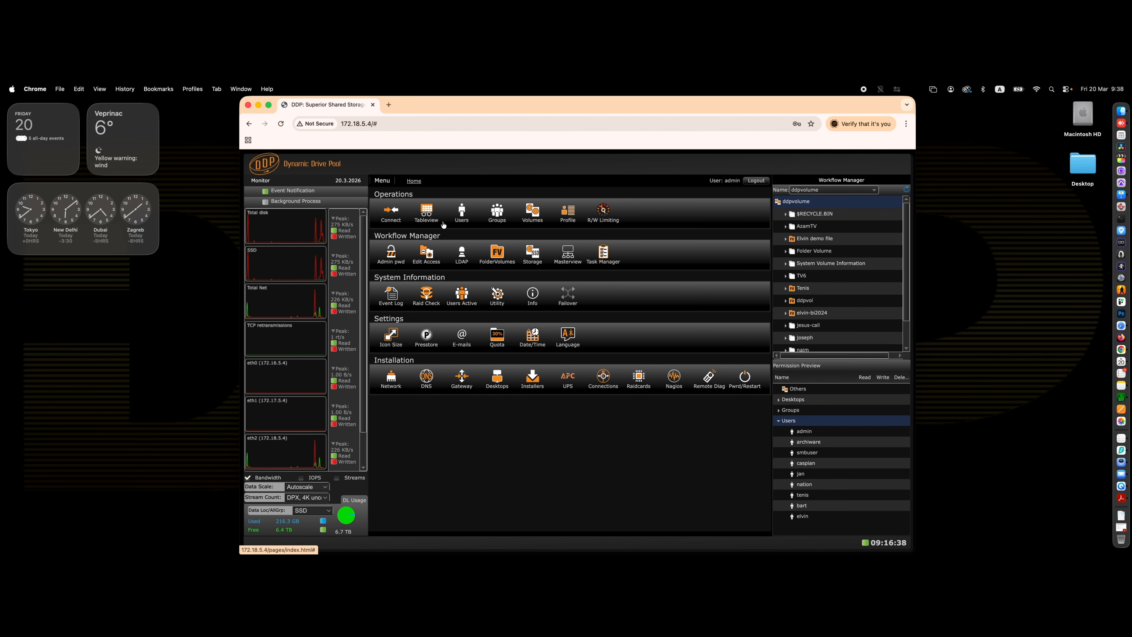
click(462, 212)
click(421, 273)
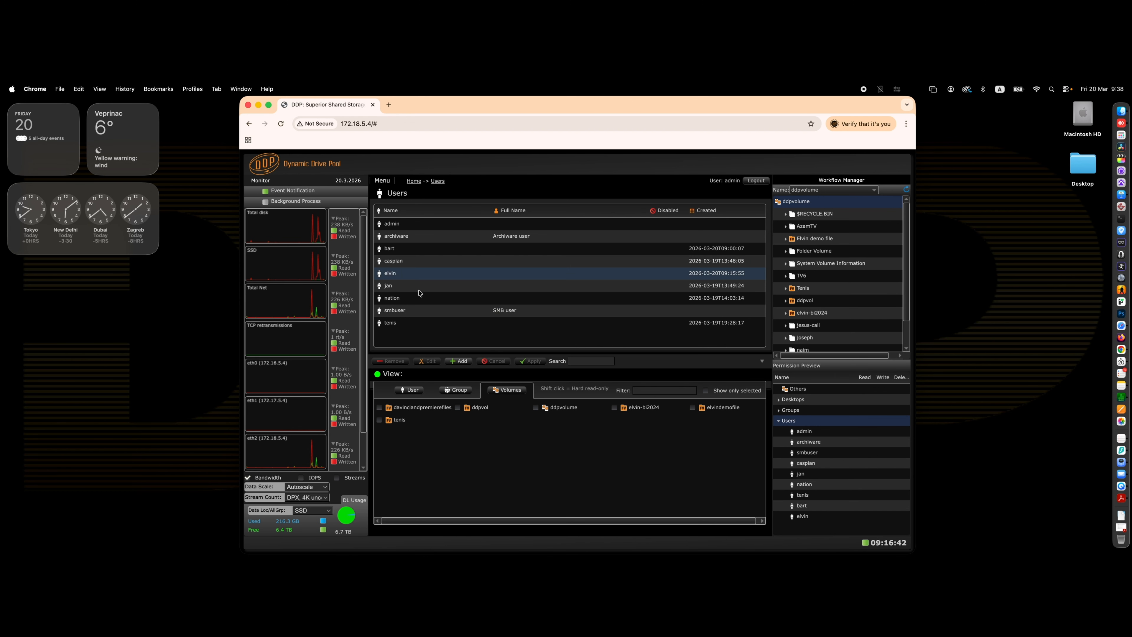
click(409, 389)
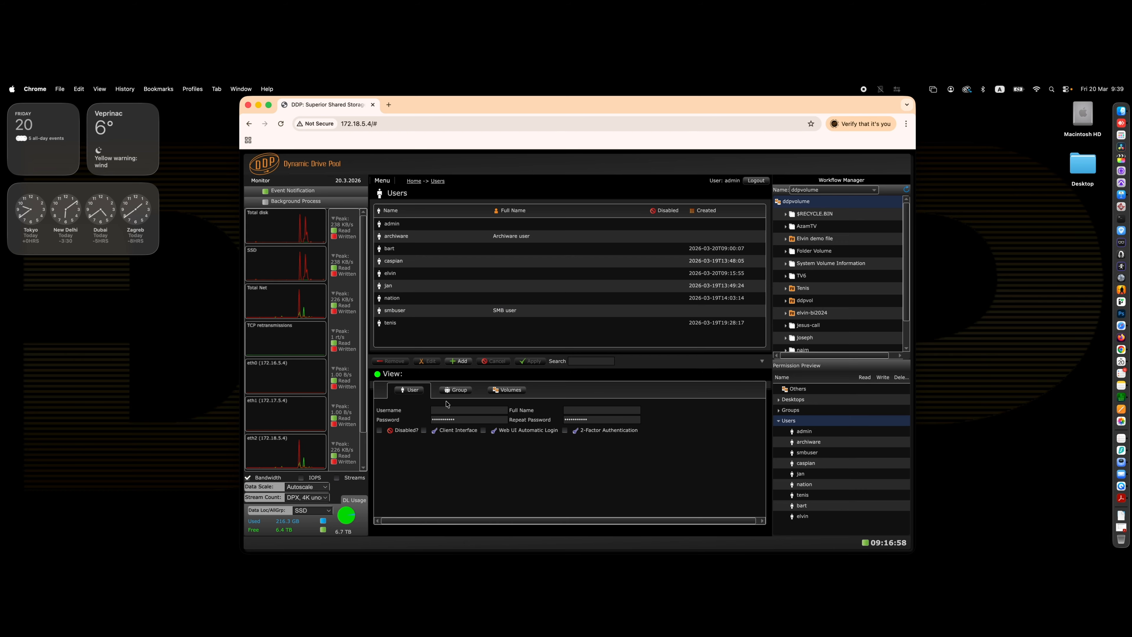
click(401, 277)
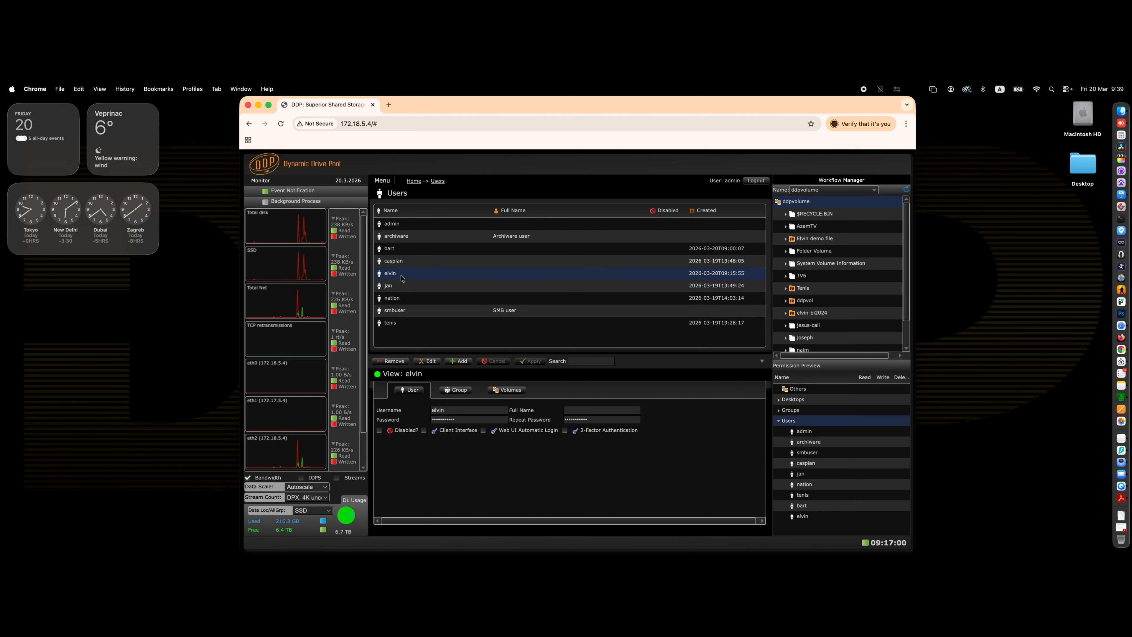
click(426, 361)
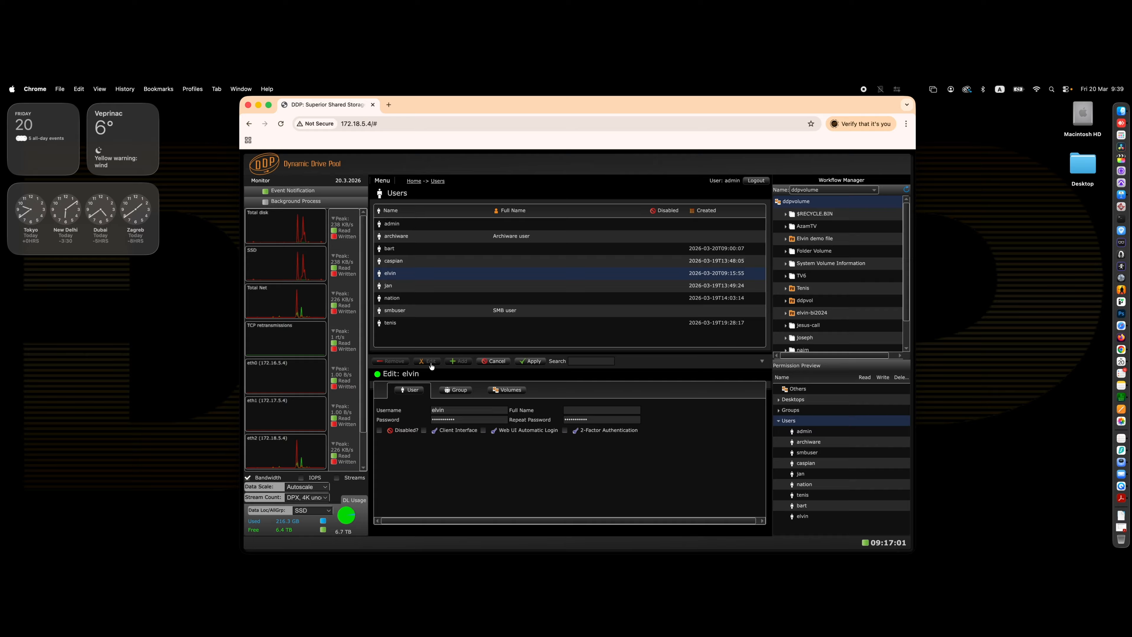
click(483, 431)
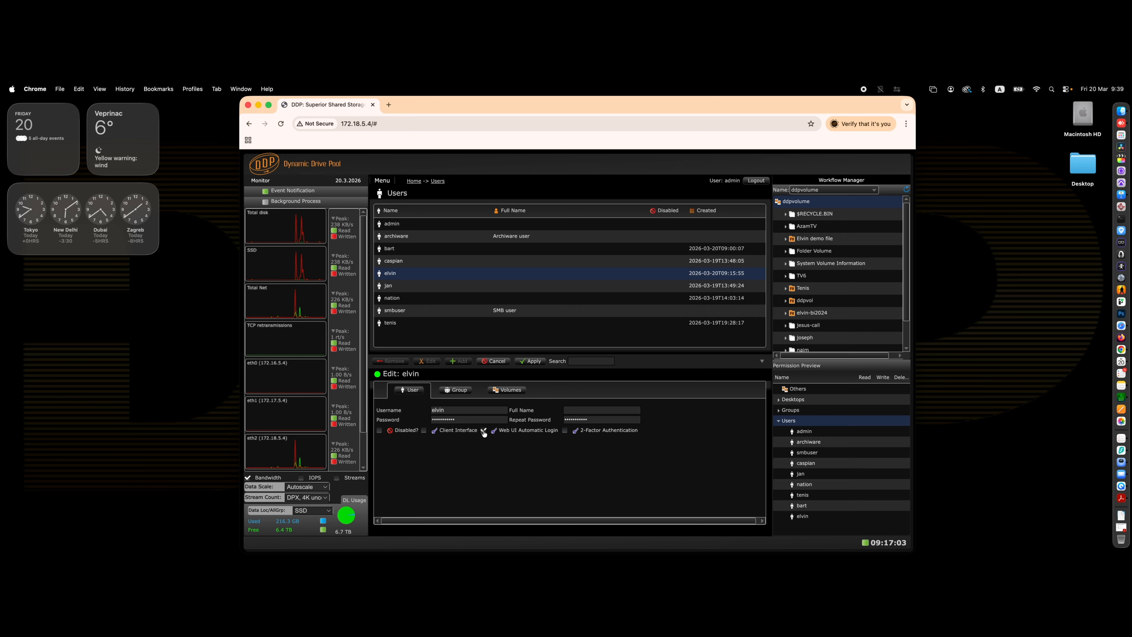
click(533, 362)
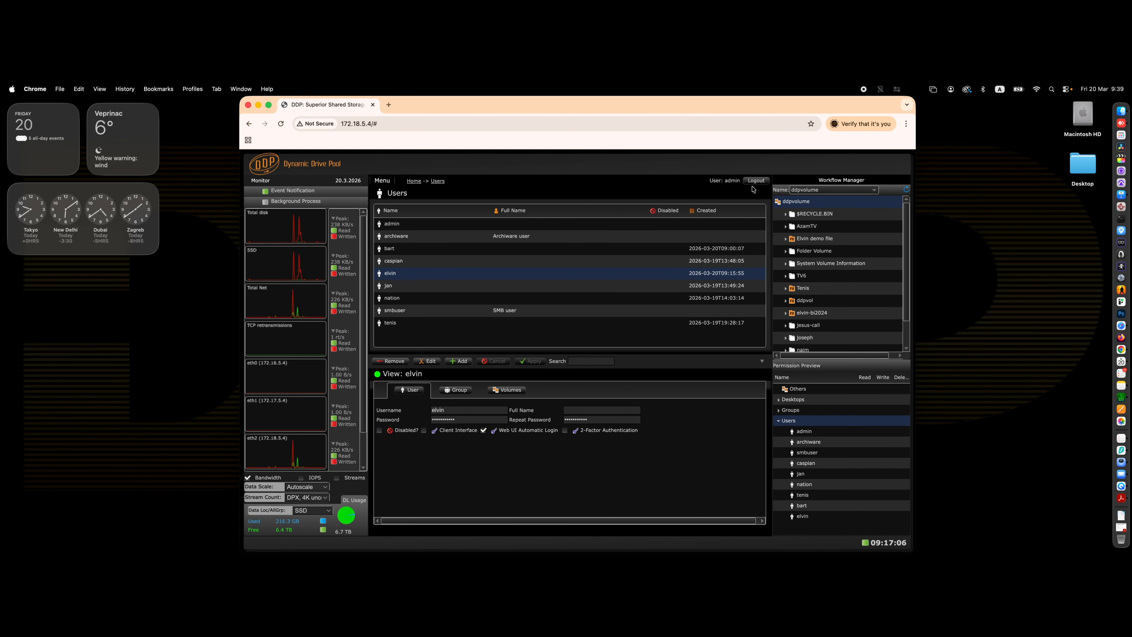
Log out of the web interface and log back in as elvin.
drag(743, 182, 722, 182)
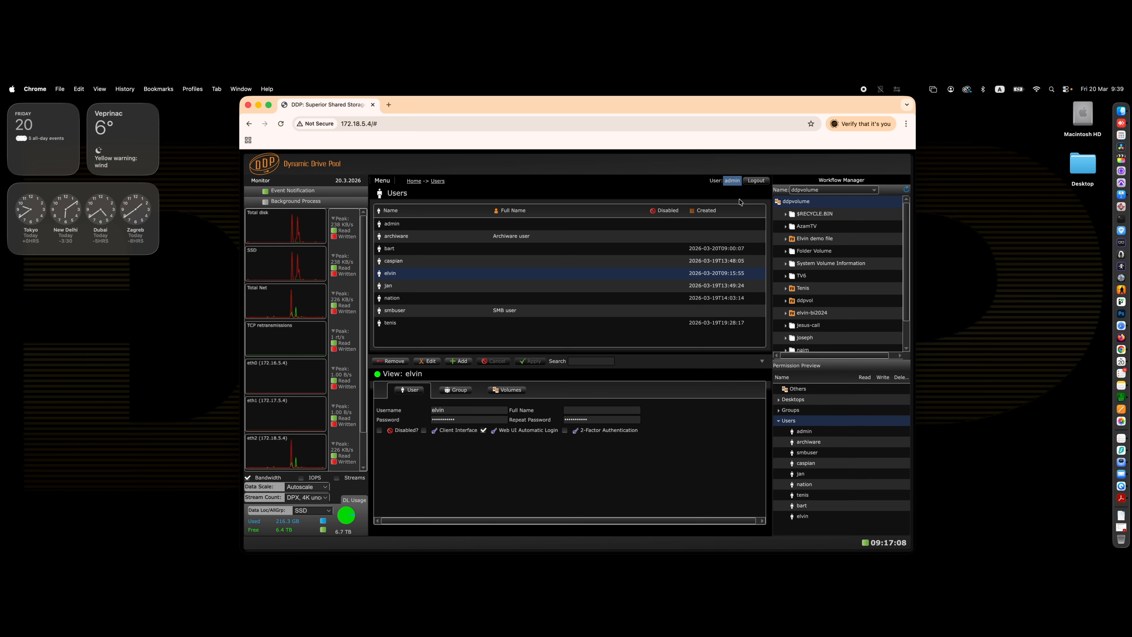
click(753, 182)
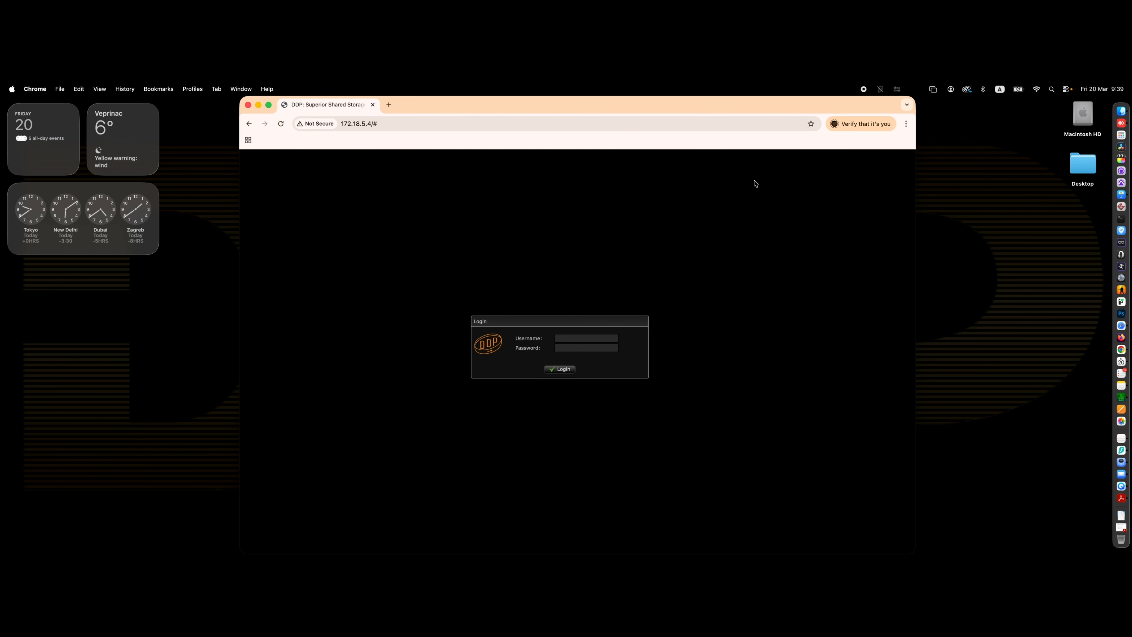
click(582, 334)
text(elvin)
key(Tab)
click(564, 369)
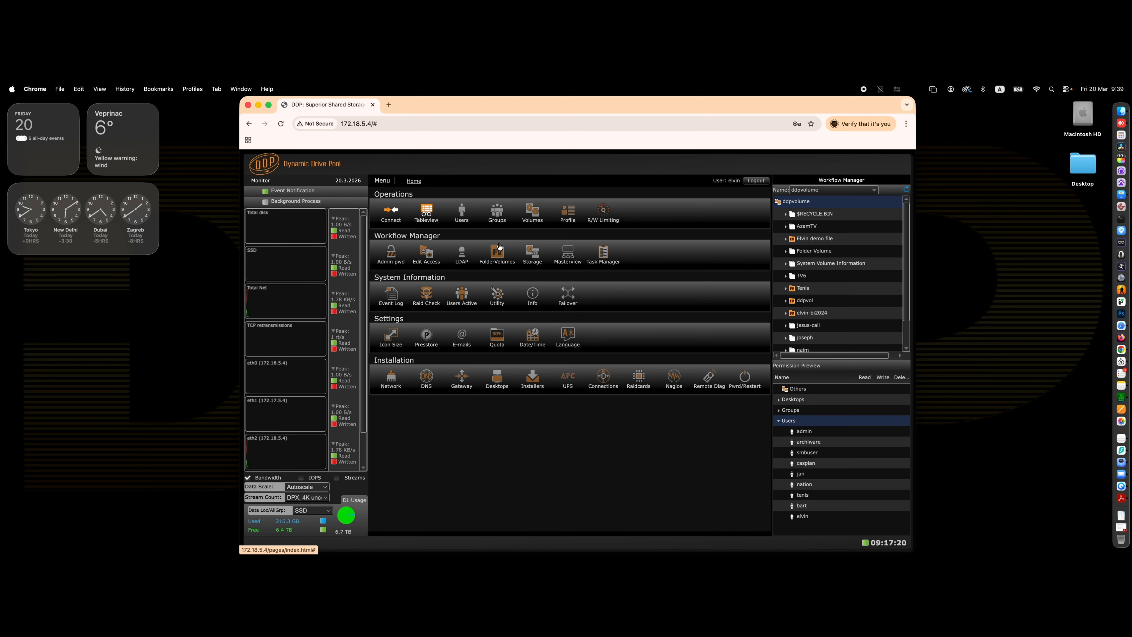
On the Connect page, connect the Mac to the ddpvol and tenis volumes.
click(392, 211)
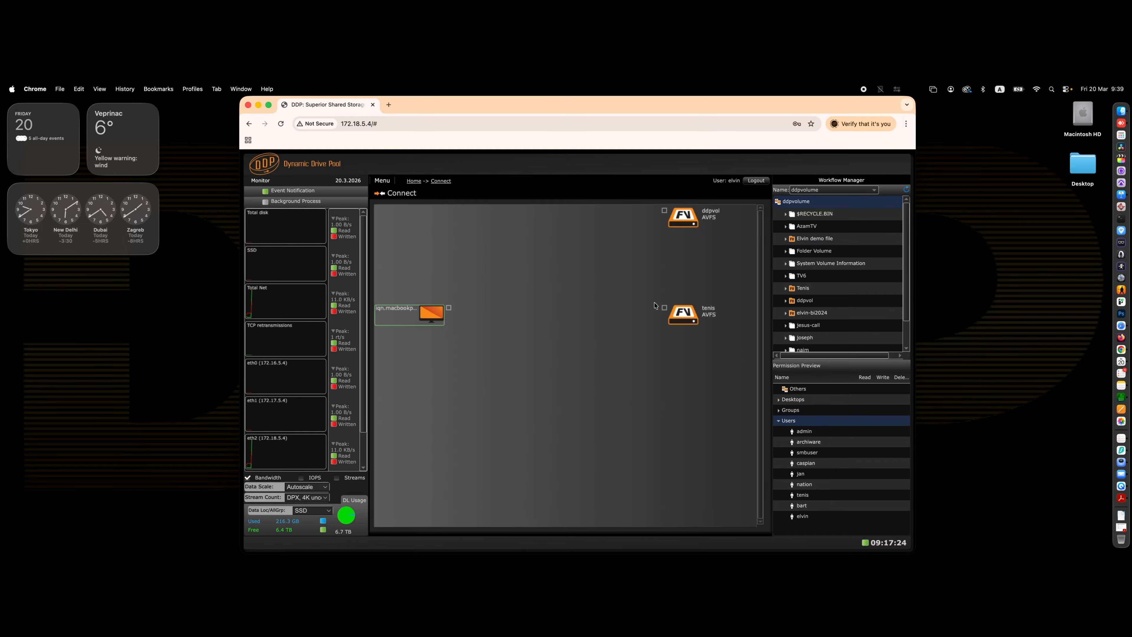
drag(665, 309, 665, 212)
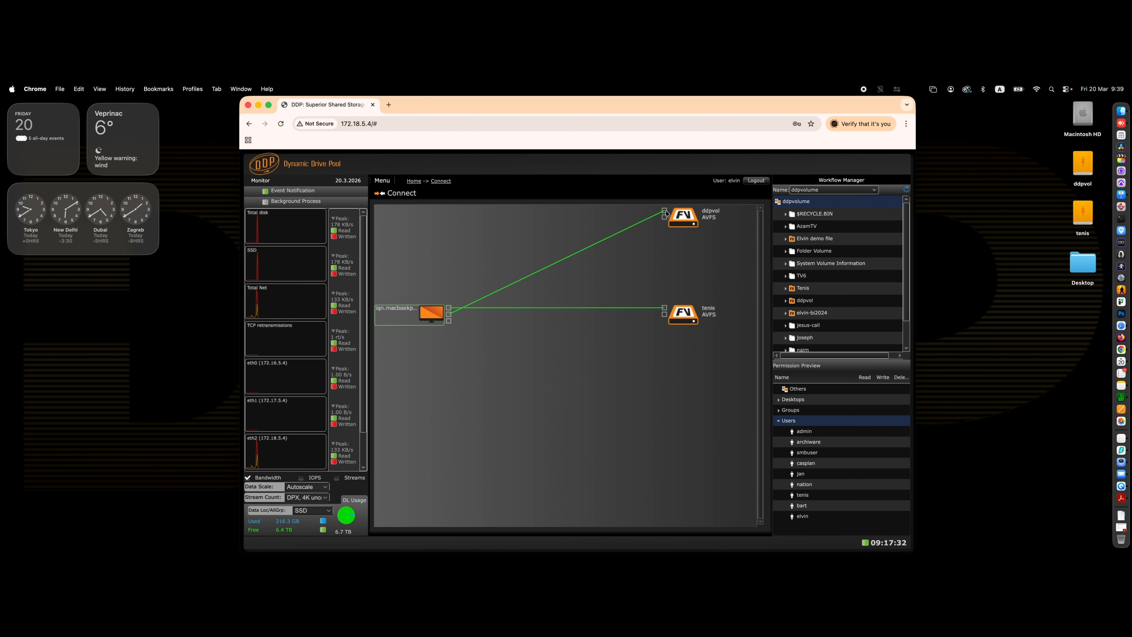
drag(666, 214, 635, 224)
drag(664, 312, 615, 301)
Log out of the web interface.
click(757, 181)
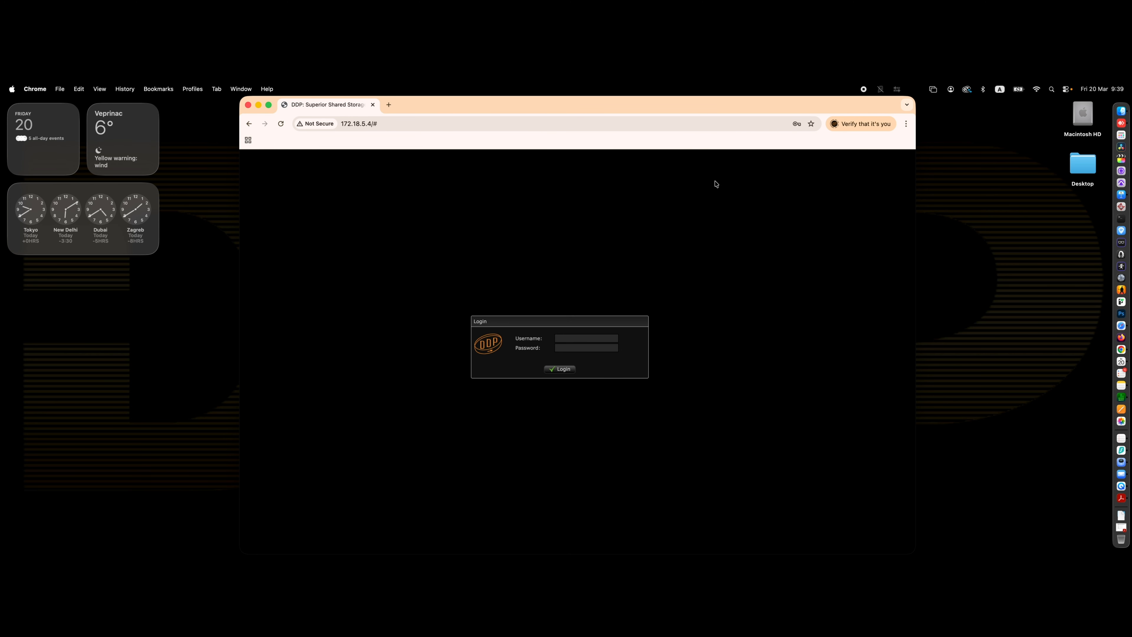
click(12, 88)
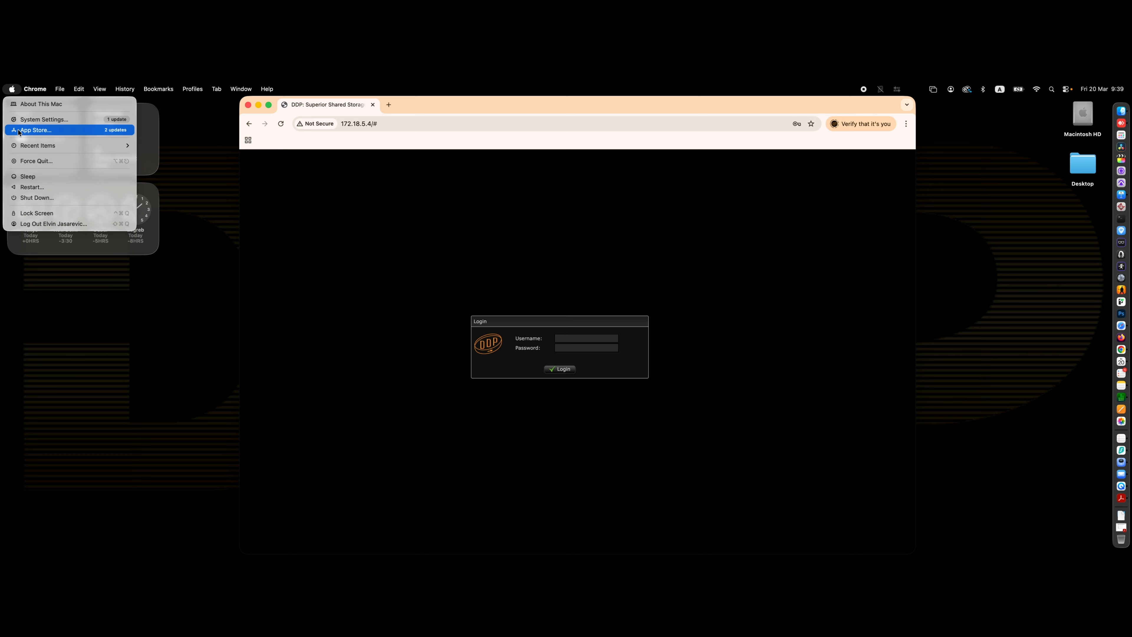
click(504, 303)
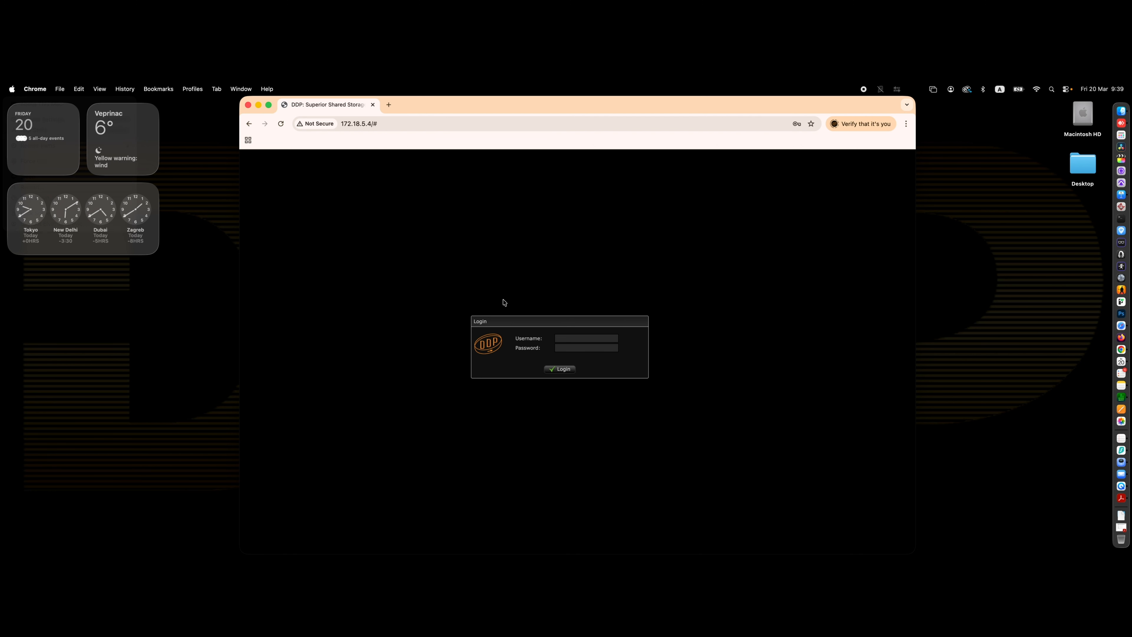